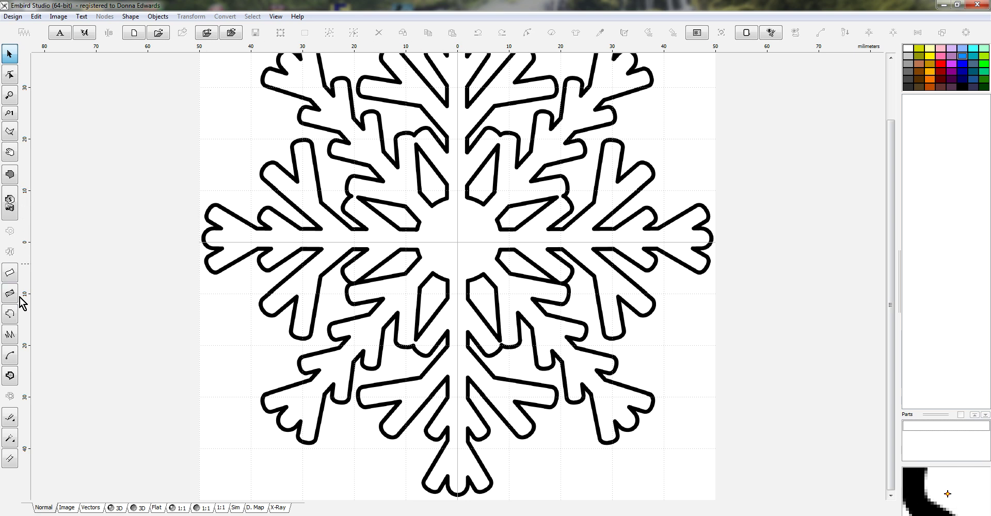
- Start an outline object at the inner notch of the snowflake's upper-left branch and trace its small rounded lobe to the adjacent petal's tip
{"action": "left_click", "coordinate": [11, 315]}
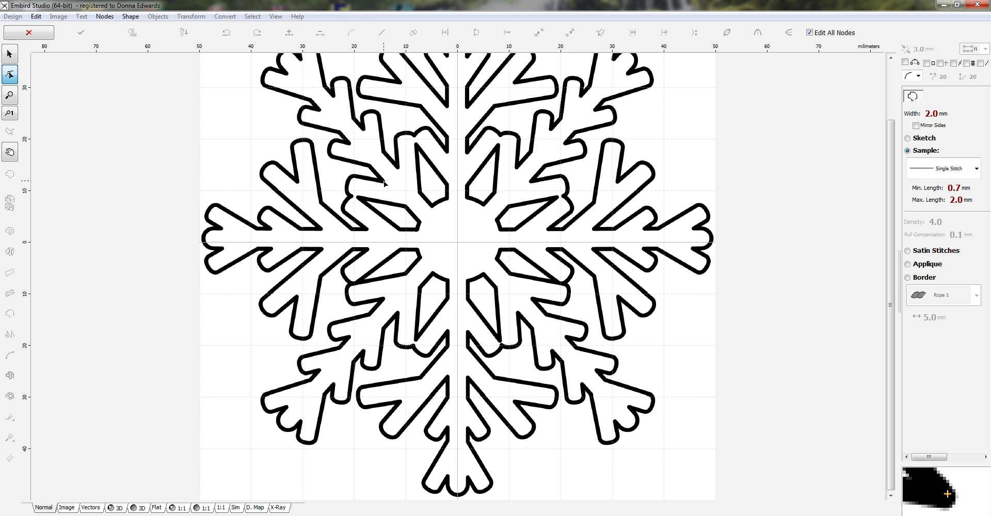
{"action": "left_click", "coordinate": [356, 176]}
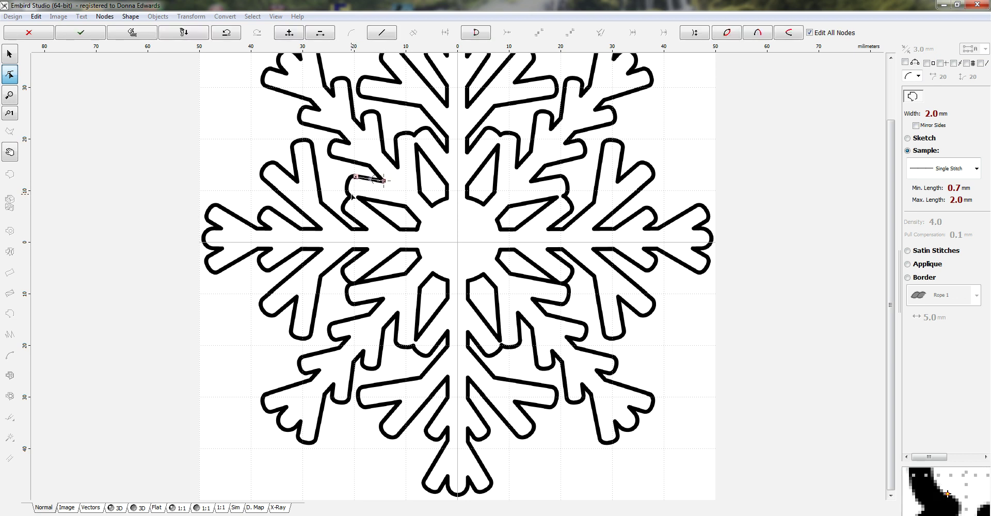
{"action": "left_click", "coordinate": [353, 196]}
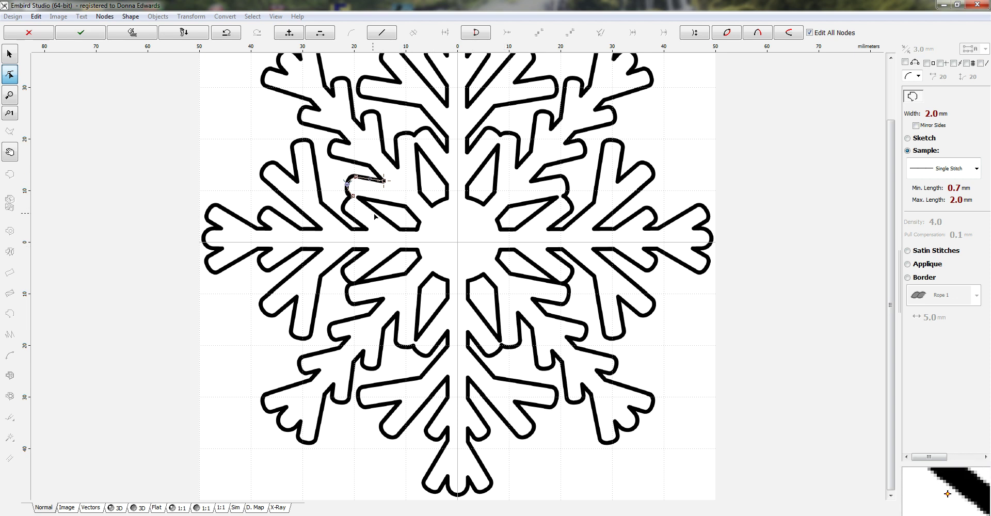
{"action": "left_click", "coordinate": [358, 199]}
- Continue the outline around the elongated petal just above the left arm's centreline, returning to the petal's outer tip
{"action": "scroll", "coordinate": [358, 200], "scroll_direction": "up", "scroll_amount": 2}
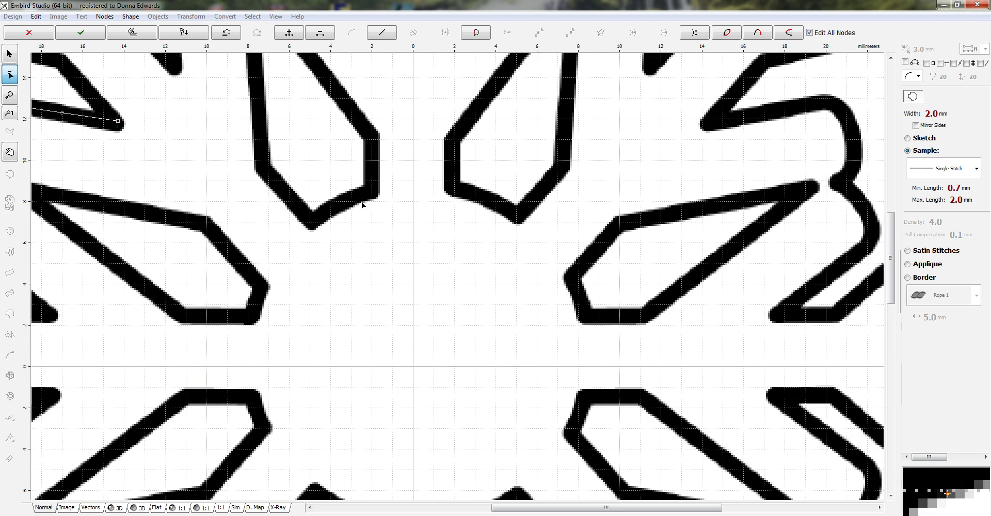
{"action": "scroll", "coordinate": [187, 203], "scroll_direction": "up", "scroll_amount": 1}
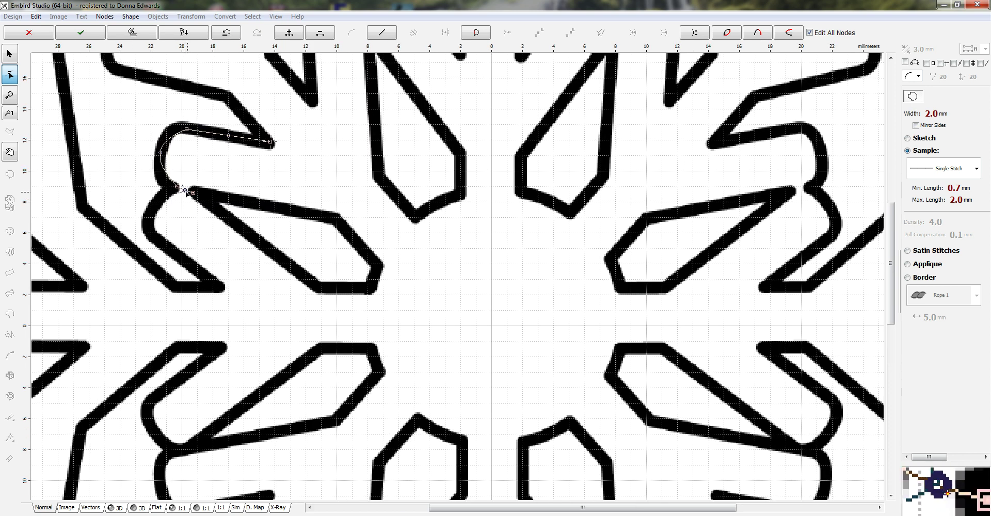
{"action": "left_click", "coordinate": [336, 216]}
{"action": "left_click", "coordinate": [380, 267]}
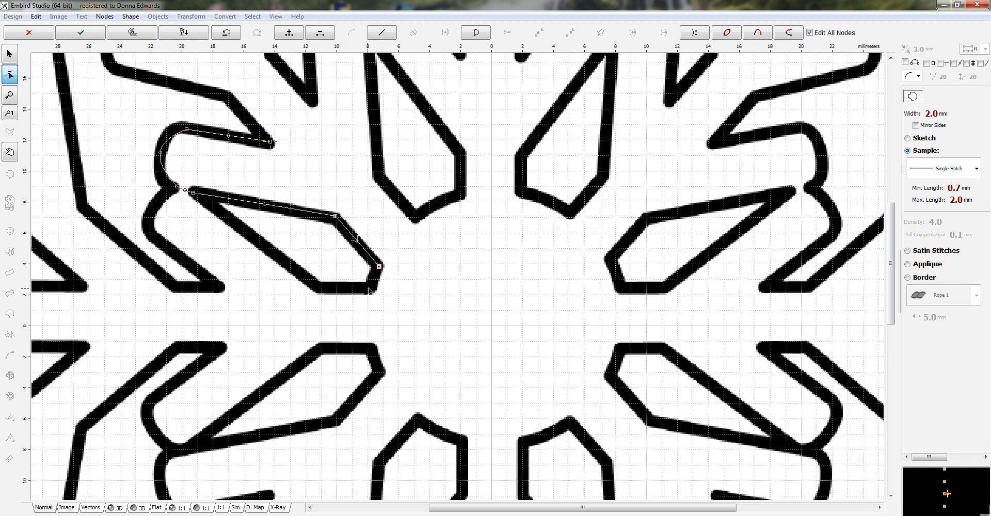
{"action": "left_click", "coordinate": [372, 287]}
{"action": "left_click", "coordinate": [321, 288]}
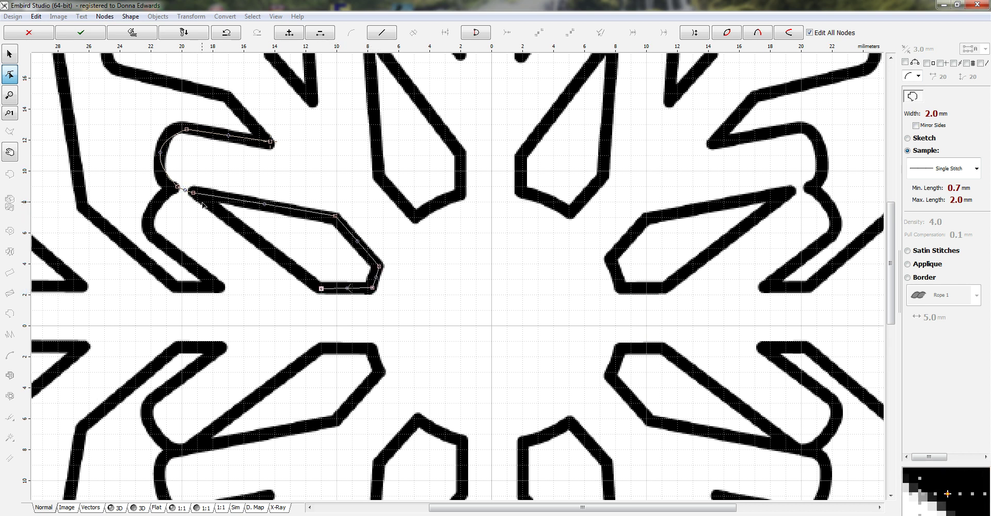
{"action": "left_click", "coordinate": [193, 194]}
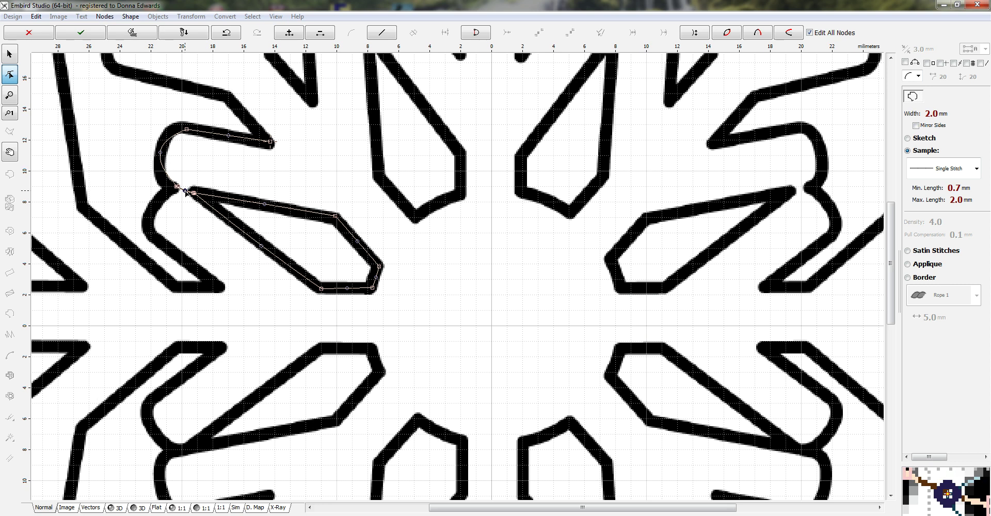
- Align the doubled outline nodes between the lobe and the petal tip so both connecting segments follow one path
{"action": "scroll", "coordinate": [183, 192], "scroll_direction": "up", "scroll_amount": 3}
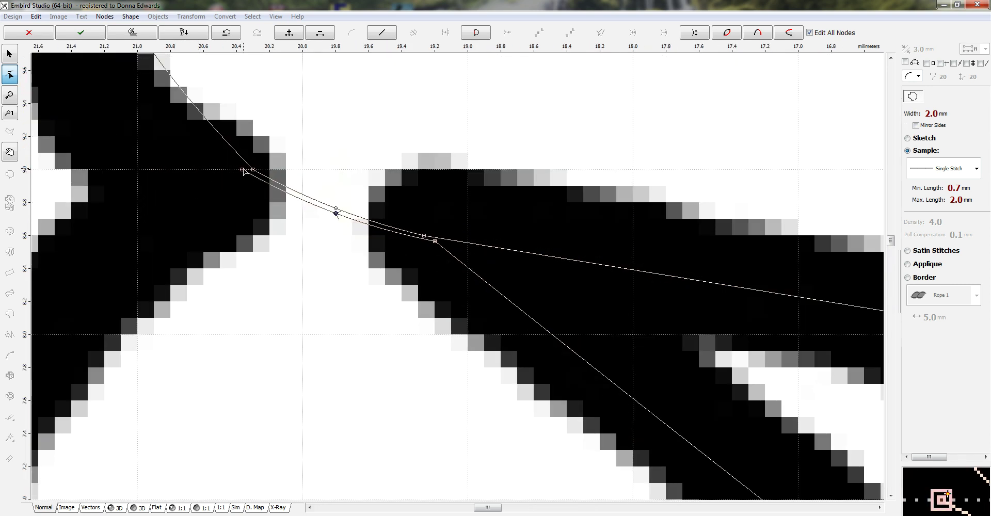
{"action": "left_click_drag", "start_coordinate": [257, 190], "coordinate": [256, 197]}
{"action": "left_click_drag", "start_coordinate": [337, 214], "coordinate": [335, 209]}
{"action": "left_click_drag", "start_coordinate": [436, 242], "coordinate": [424, 237]}
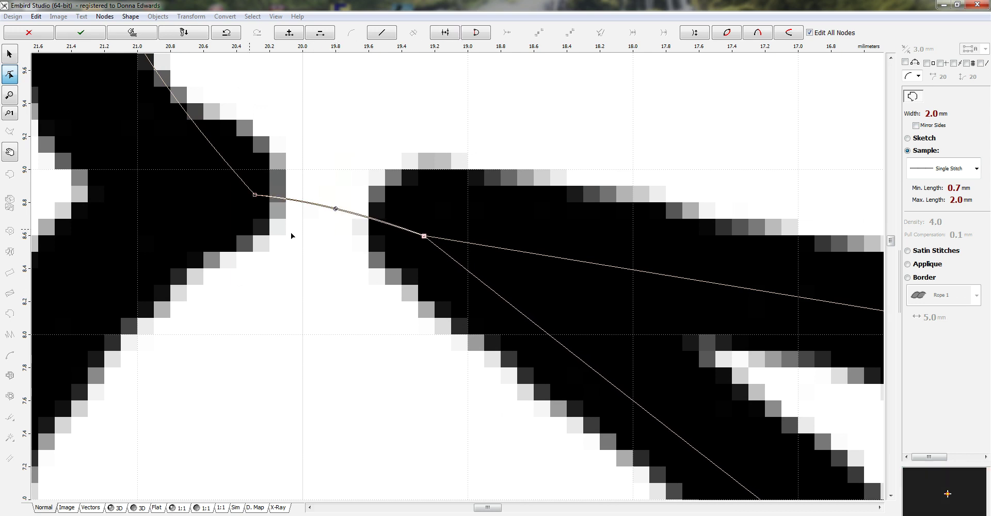
- Trace the small lobe below the petal junction, around the notch above the centreline and out to the bend of the left arm's longest upper finger
{"action": "scroll", "coordinate": [223, 232], "scroll_direction": "down", "scroll_amount": 3}
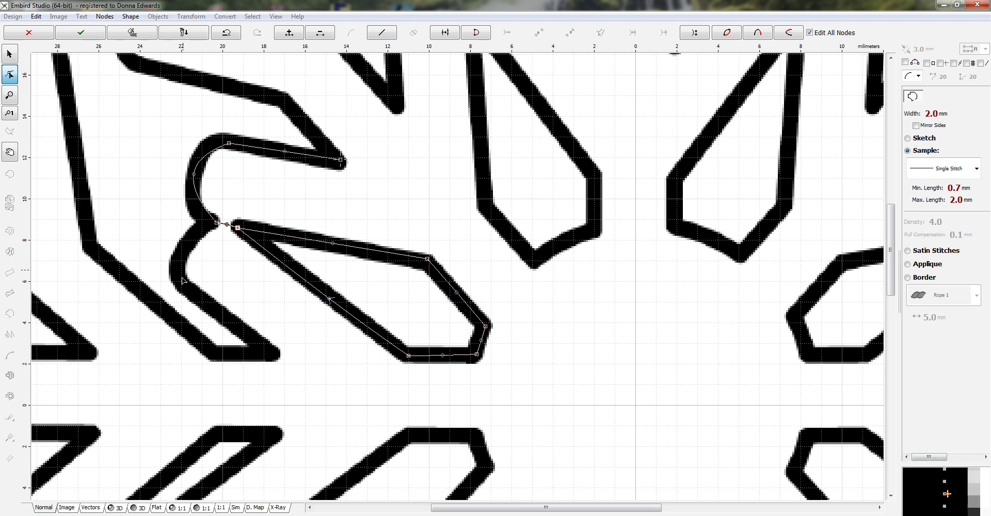
{"action": "left_click_drag", "start_coordinate": [218, 222], "coordinate": [185, 249]}
{"action": "left_click", "coordinate": [274, 352]}
{"action": "left_click", "coordinate": [214, 357]}
{"action": "left_click", "coordinate": [92, 250]}
- Trace the left arm's longest upper finger over its rounded end and down to the notch beside the next finger
{"action": "scroll", "coordinate": [63, 247], "scroll_direction": "down", "scroll_amount": 1}
{"action": "scroll", "coordinate": [63, 244], "scroll_direction": "down", "scroll_amount": 1}
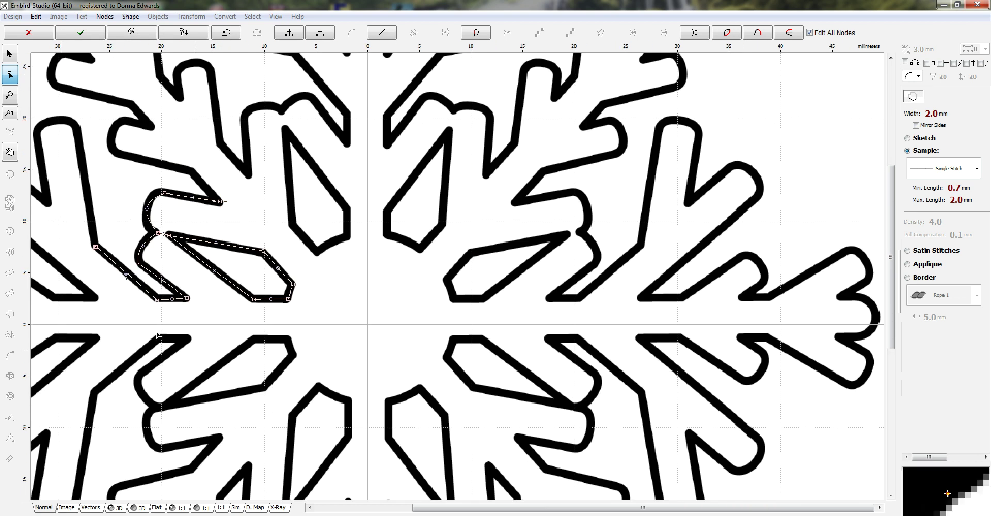
{"action": "left_click_drag", "start_coordinate": [449, 508], "coordinate": [331, 472]}
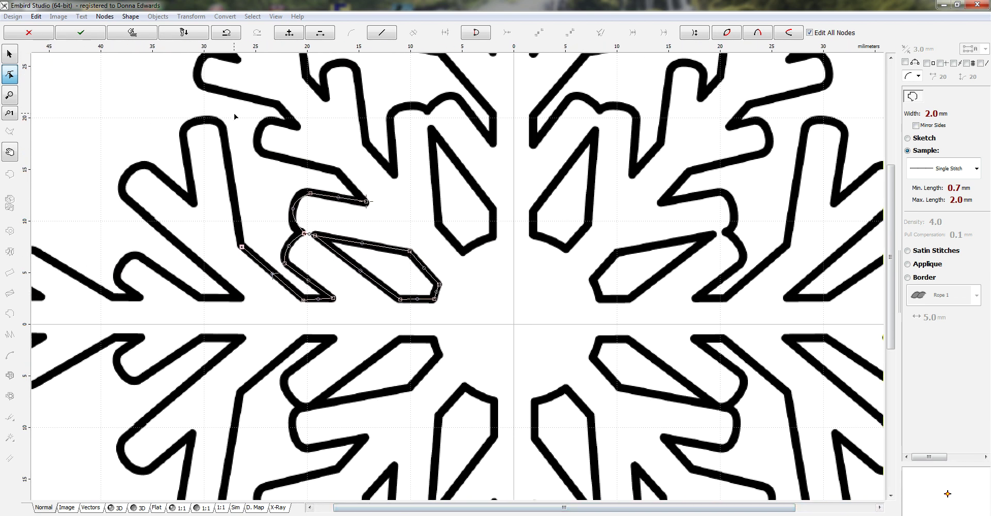
{"action": "left_click", "coordinate": [225, 127]}
{"action": "left_click", "coordinate": [184, 134]}
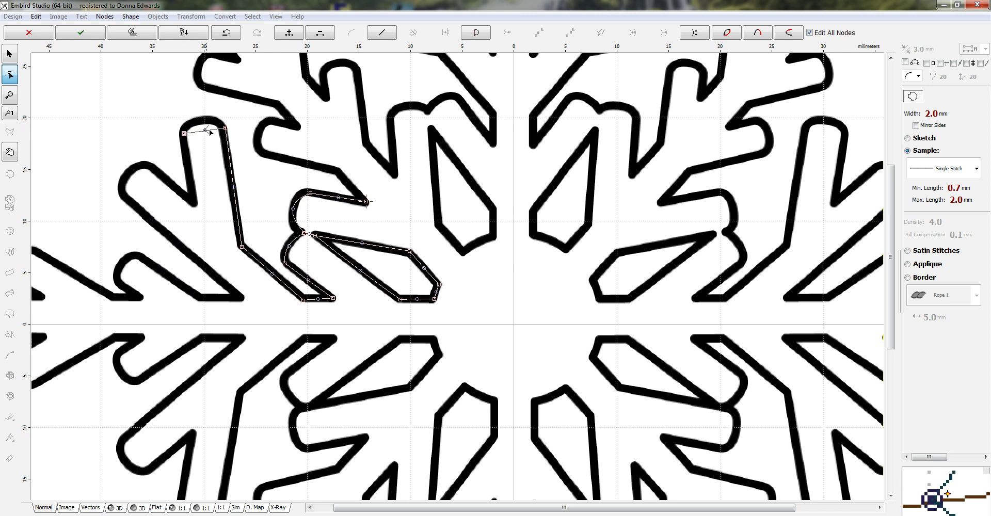
{"action": "left_click", "coordinate": [194, 203]}
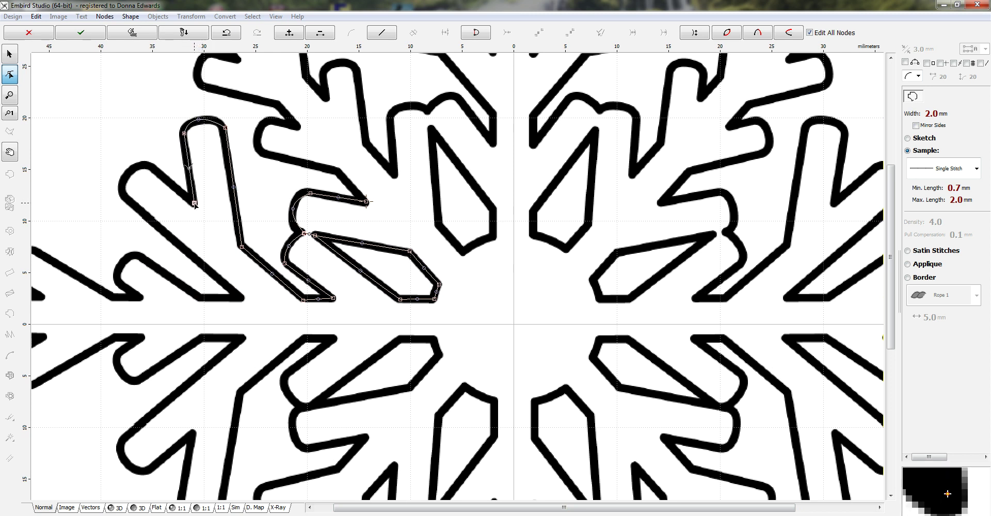
- Trace the second upper finger of the left arm around its rounded end and back along the notch above the centreline
{"action": "left_click", "coordinate": [151, 167]}
{"action": "left_click", "coordinate": [125, 194]}
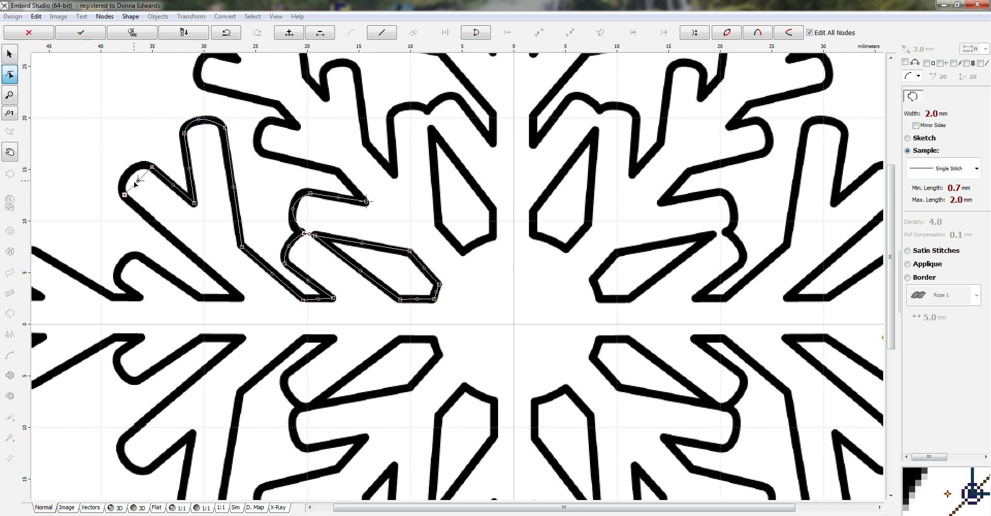
{"action": "left_click", "coordinate": [126, 176]}
{"action": "left_click", "coordinate": [241, 298]}
{"action": "left_click", "coordinate": [201, 298]}
- Trace the smallest upper finger of the left arm around its rounded end and through the short notch beside the arm's tip
{"action": "left_click", "coordinate": [143, 255]}
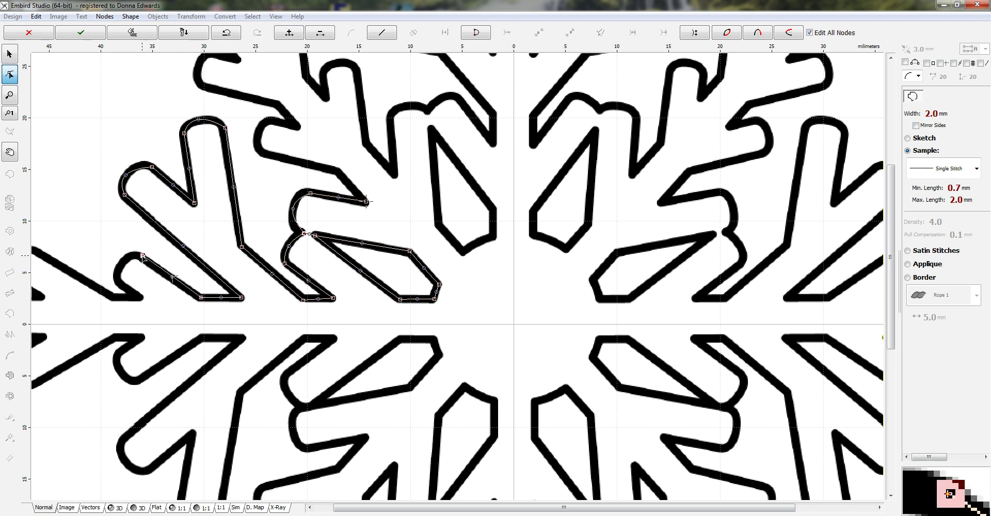
{"action": "left_click", "coordinate": [118, 279]}
{"action": "left_click", "coordinate": [121, 262]}
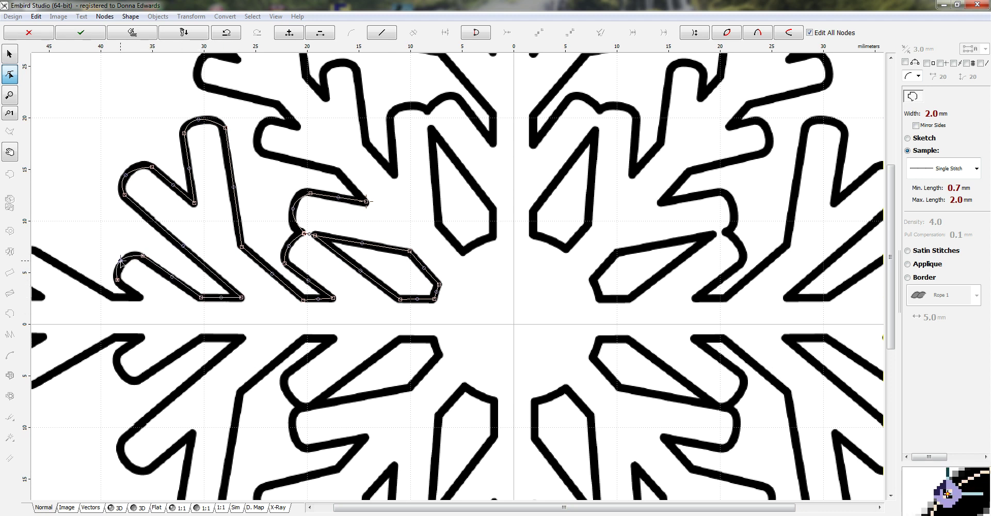
{"action": "left_click", "coordinate": [140, 298]}
{"action": "left_click", "coordinate": [113, 298]}
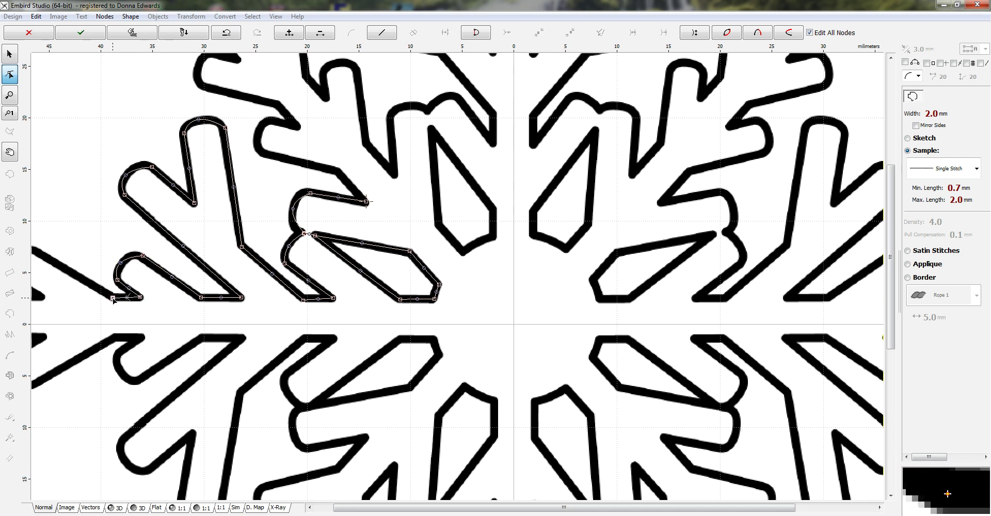
- Trace the upper lobe of the left arm's tip, curving its rounded end and finishing at the notch above the middle lobe
{"action": "left_click_drag", "start_coordinate": [415, 509], "coordinate": [227, 427]}
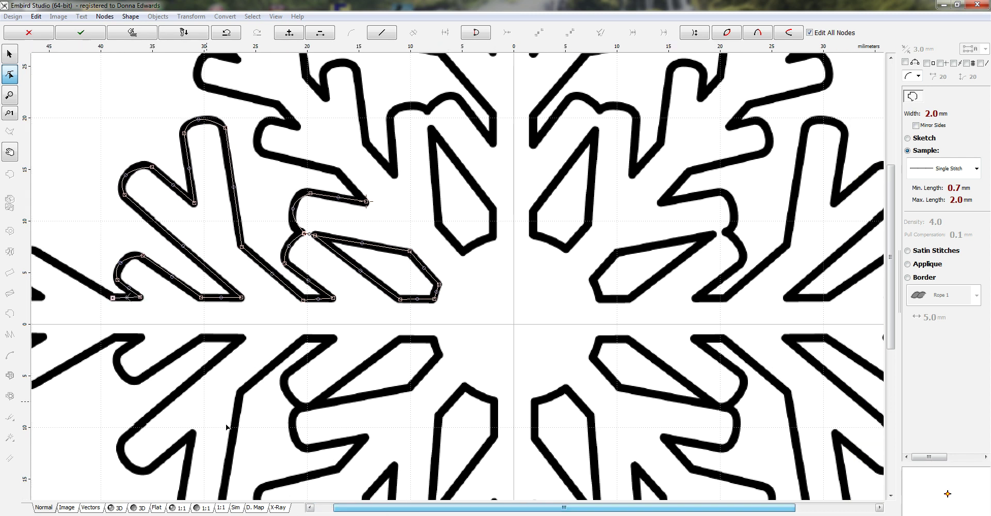
{"action": "left_click_drag", "start_coordinate": [375, 513], "coordinate": [317, 509]}
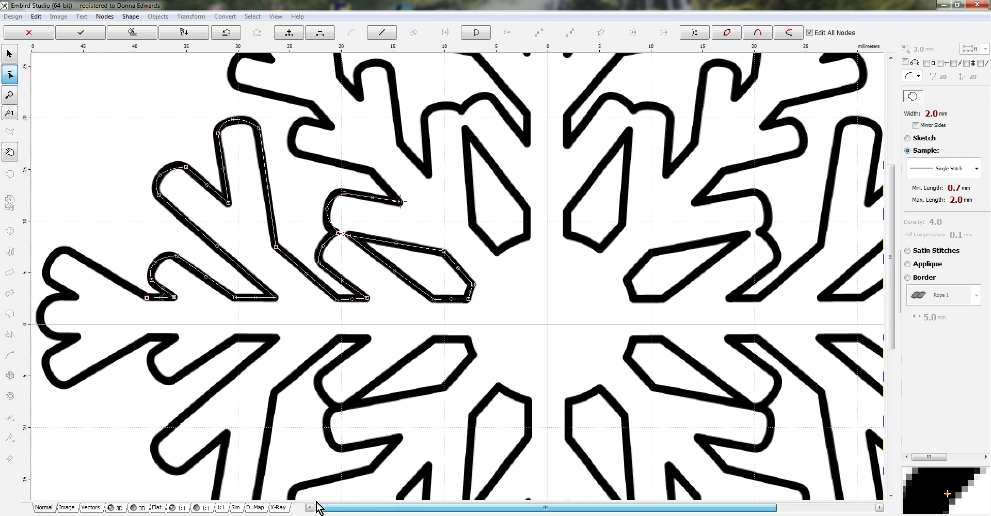
{"action": "left_click", "coordinate": [71, 251]}
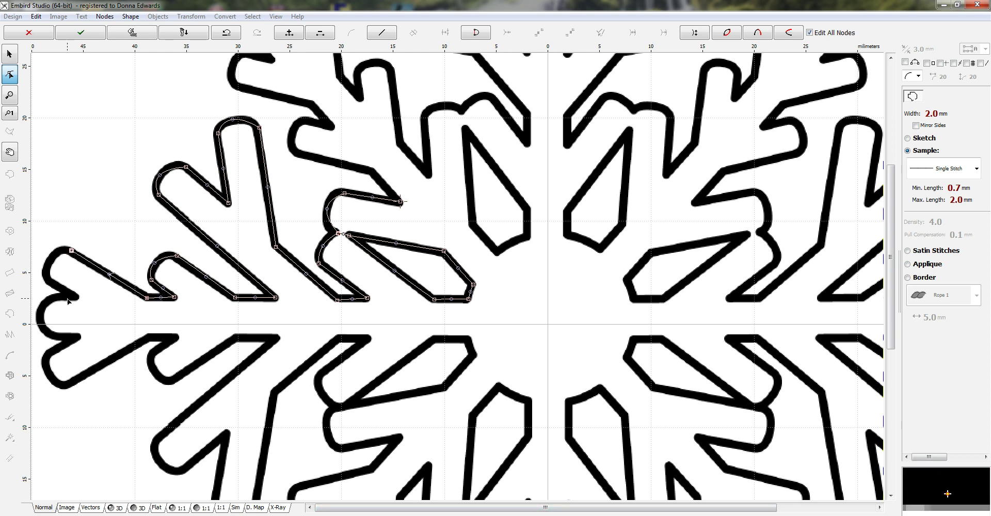
{"action": "left_click", "coordinate": [46, 277]}
{"action": "left_click_drag", "start_coordinate": [58, 263], "coordinate": [48, 257]}
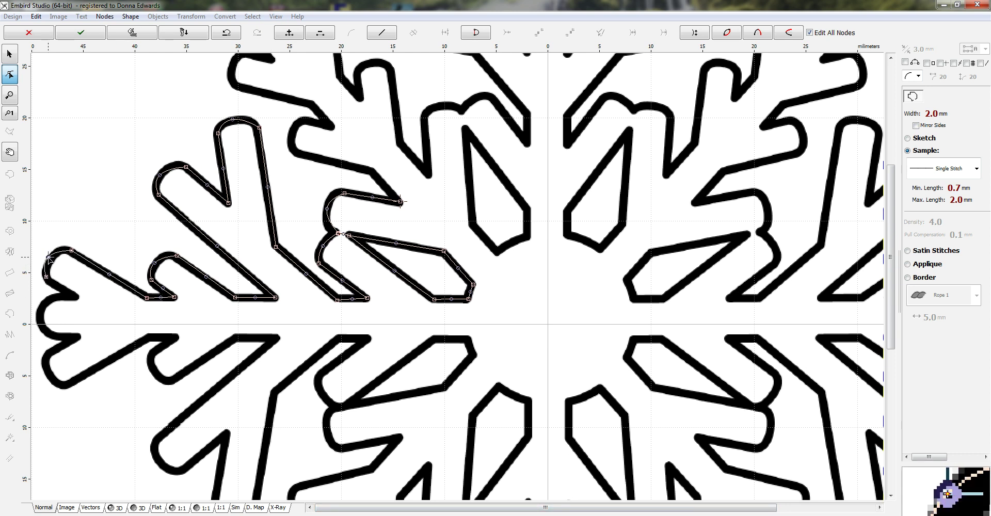
{"action": "left_click", "coordinate": [76, 296]}
- Trace the rounded middle lobe of the left arm's tip through to the notch below it
{"action": "left_click", "coordinate": [53, 298]}
{"action": "left_click", "coordinate": [50, 337]}
{"action": "left_click_drag", "start_coordinate": [51, 317], "coordinate": [41, 317]}
{"action": "left_click", "coordinate": [77, 337]}
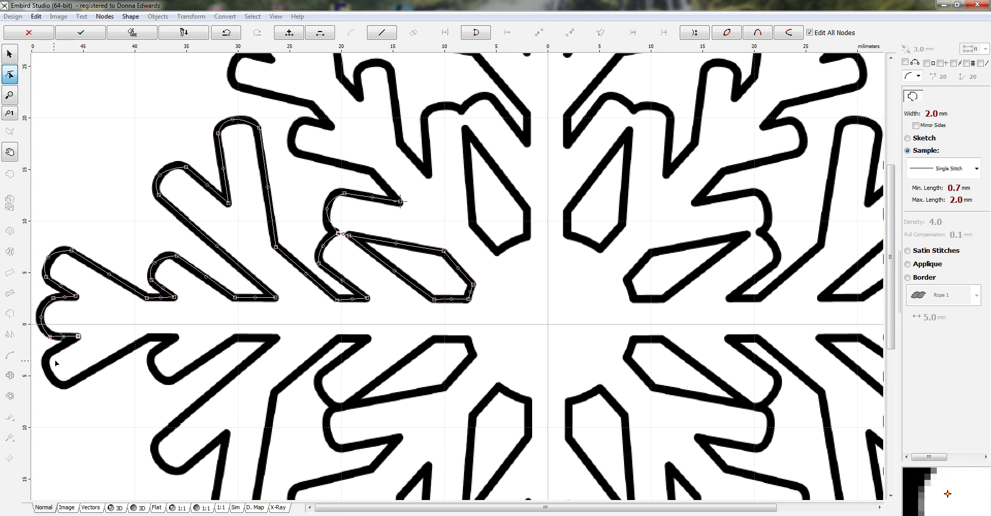
- Trace the lower lobe of the left arm's tip and run back to the short notch below the centreline
{"action": "left_click", "coordinate": [46, 356]}
{"action": "left_click", "coordinate": [68, 385]}
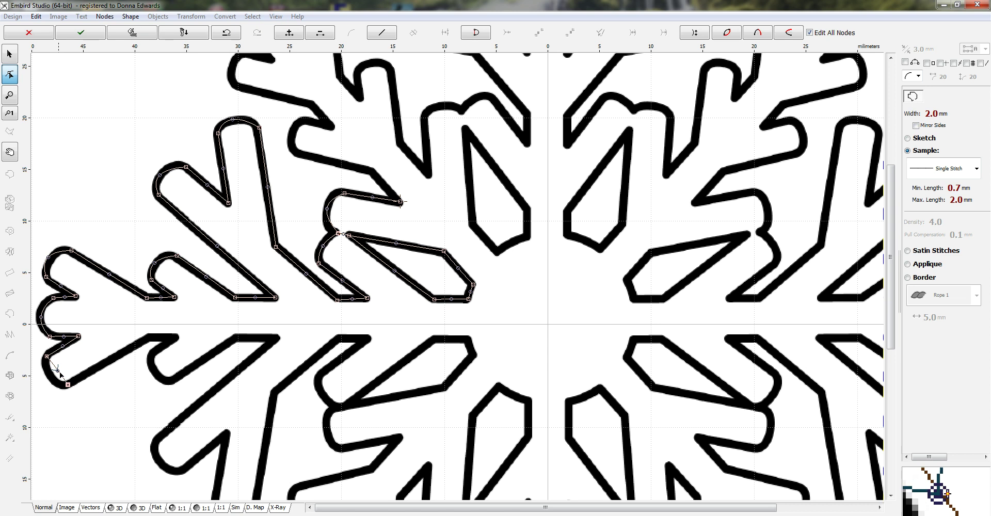
{"action": "left_click", "coordinate": [148, 339]}
{"action": "left_click", "coordinate": [174, 338]}
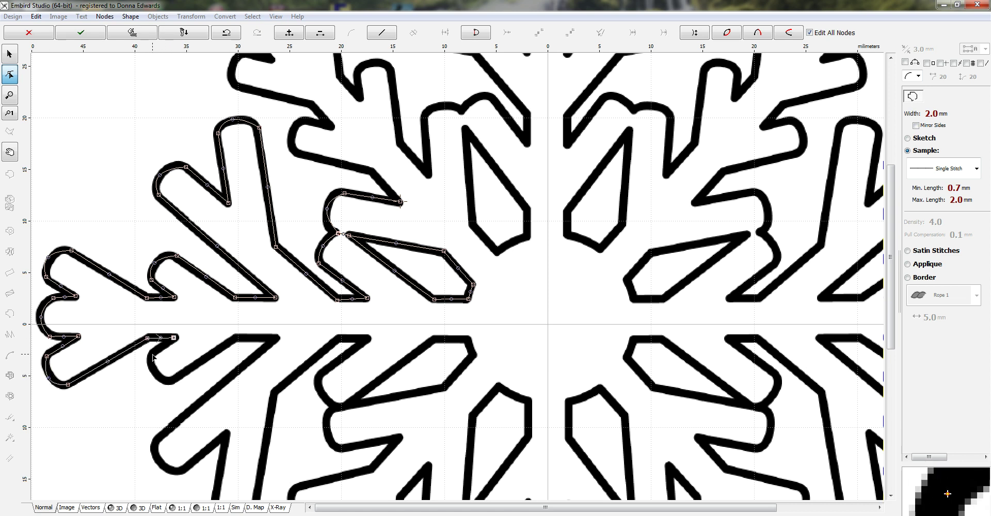
- Trace the smallest lower finger of the left arm around its rounded end and along the next notch below the centreline
{"action": "left_click", "coordinate": [152, 356]}
{"action": "left_click", "coordinate": [171, 381]}
{"action": "left_click", "coordinate": [234, 339]}
{"action": "left_click", "coordinate": [274, 339]}
- Trace the second lower finger of the left arm around its rounded end to the notch beside the longest finger
{"action": "left_click", "coordinate": [155, 442]}
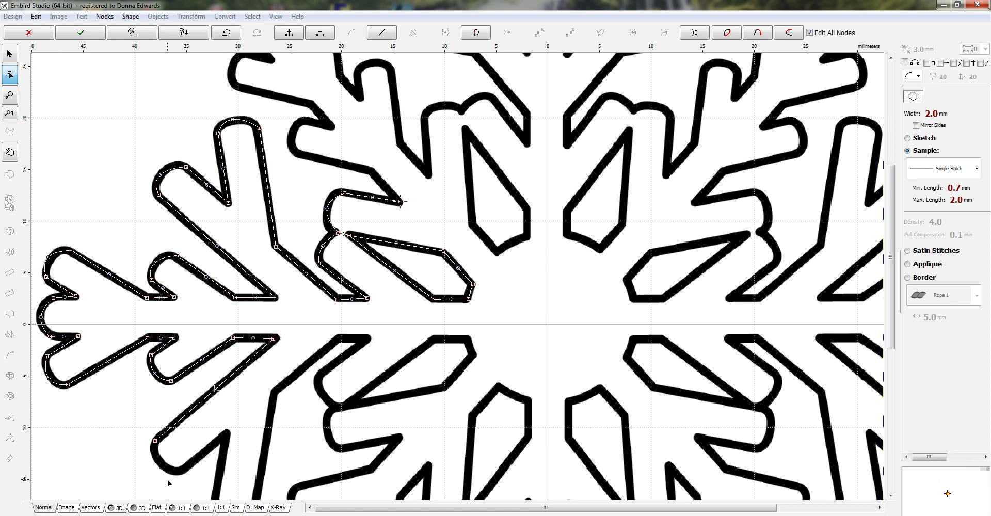
{"action": "left_click", "coordinate": [182, 471]}
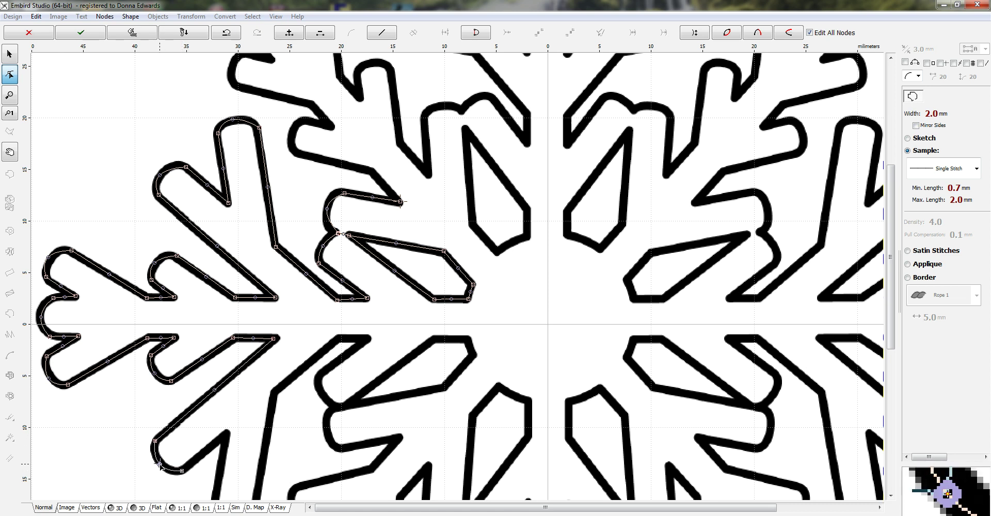
{"action": "left_click", "coordinate": [226, 435]}
- Trace the longest lower finger of the left arm around its end, up past the bend and along the innermost notch below the centreline
{"action": "scroll", "coordinate": [229, 439], "scroll_direction": "down", "scroll_amount": 2}
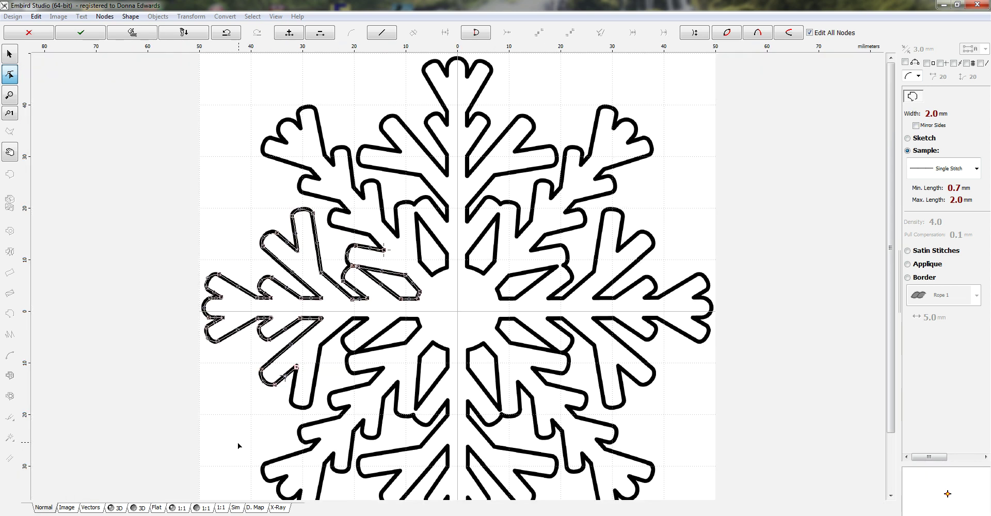
{"action": "left_click", "coordinate": [290, 402]}
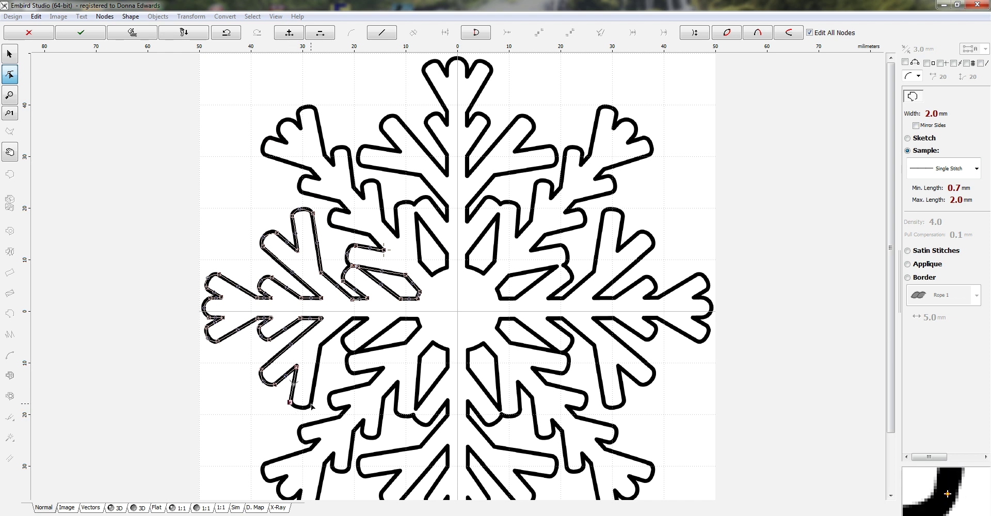
{"action": "left_click", "coordinate": [311, 405]}
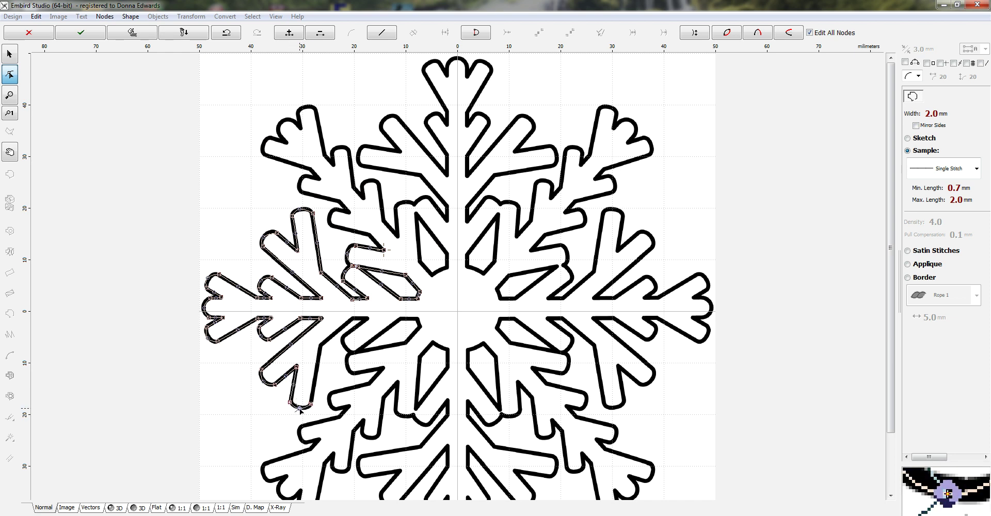
{"action": "left_click", "coordinate": [320, 346]}
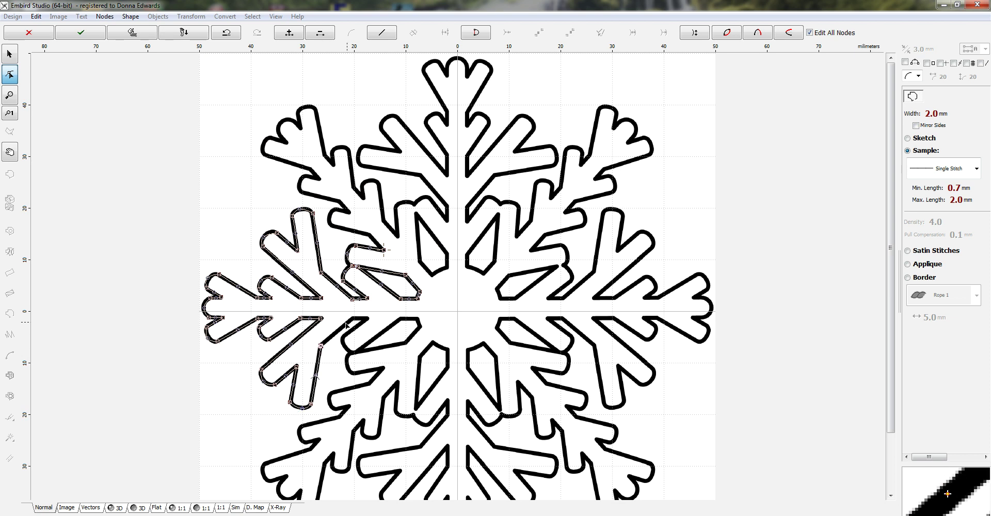
{"action": "left_click", "coordinate": [354, 318]}
{"action": "left_click", "coordinate": [368, 318]}
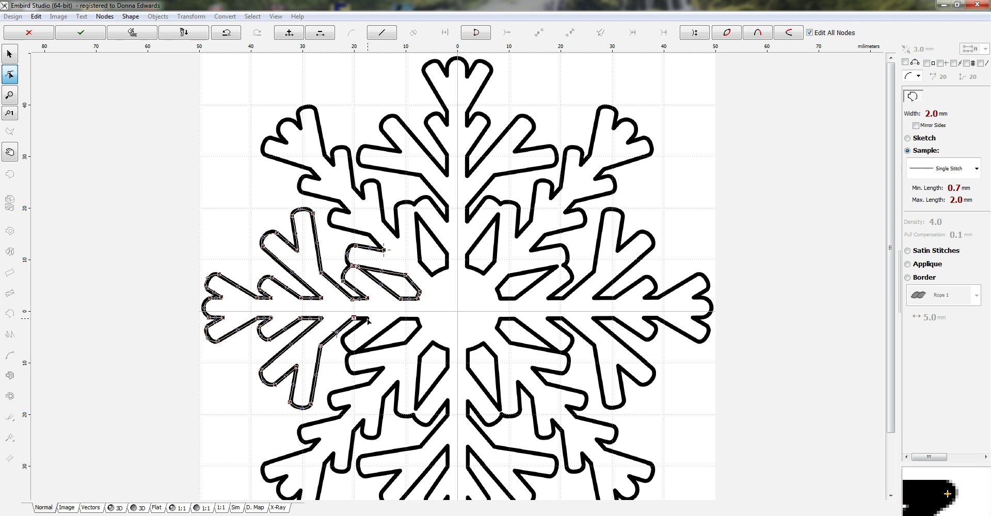
- Trace the small rounded lobe under the left arm's innermost lower notch, ending at the outer tip of the adjacent petal
{"action": "left_click", "coordinate": [344, 337]}
{"action": "left_click", "coordinate": [351, 353]}
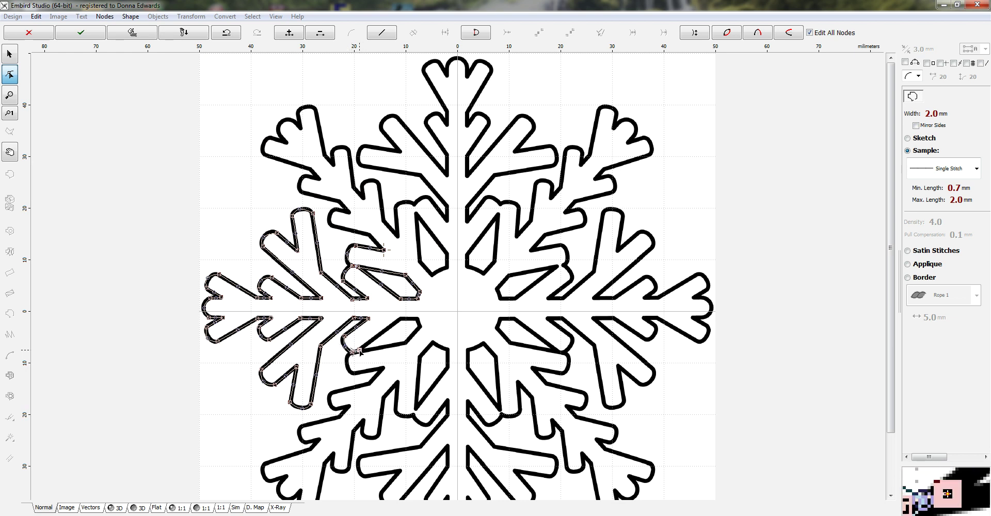
{"action": "scroll", "coordinate": [360, 353], "scroll_direction": "up", "scroll_amount": 2}
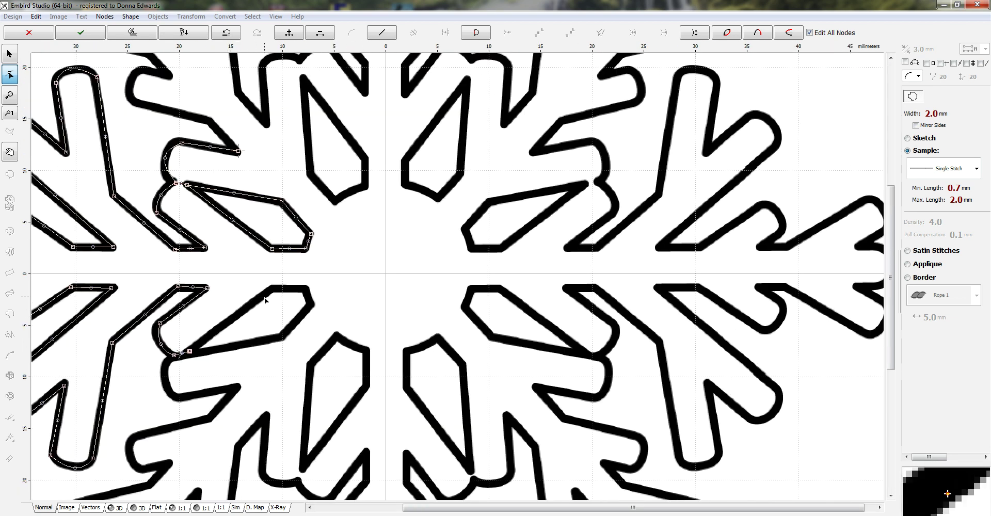
- Trace the elongated inner petal just below the left arm's centreline around its blunt inner end and back to its outer tip
{"action": "left_click", "coordinate": [269, 288]}
{"action": "left_click", "coordinate": [305, 288]}
{"action": "left_click", "coordinate": [313, 305]}
{"action": "left_click", "coordinate": [281, 337]}
{"action": "left_click", "coordinate": [190, 351]}
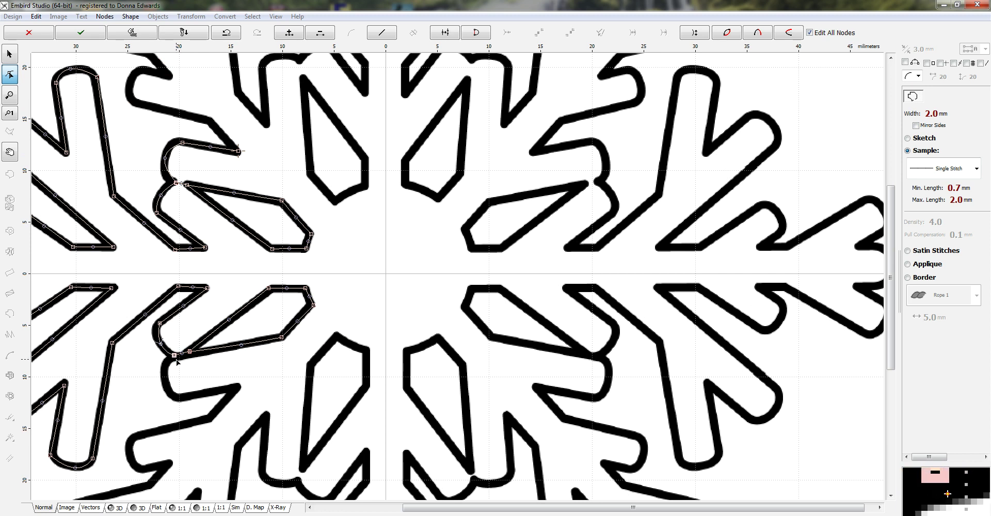
- Move the petal's end node onto its outer tip and trace the curved rounded lobe directly beneath it
{"action": "scroll", "coordinate": [162, 380], "scroll_direction": "up", "scroll_amount": 1}
{"action": "scroll", "coordinate": [162, 381], "scroll_direction": "up", "scroll_amount": 2}
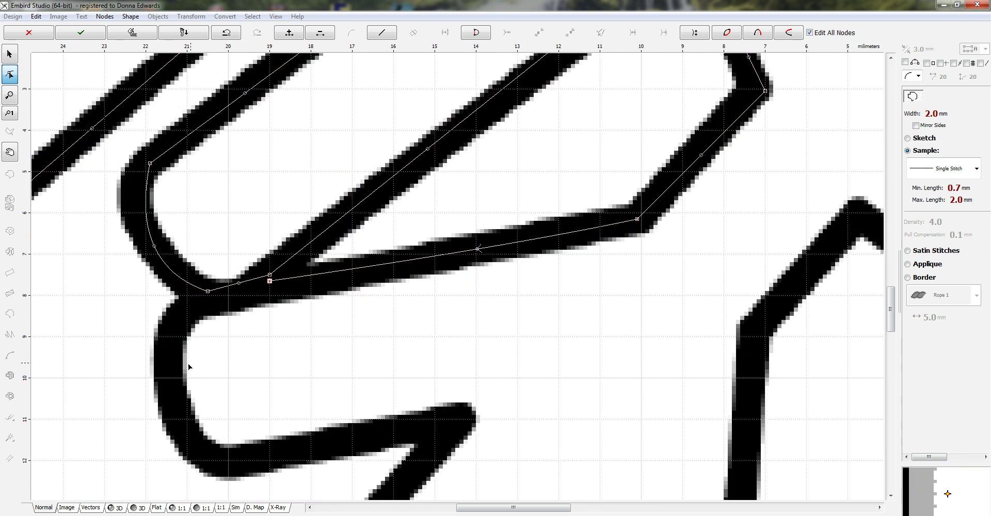
{"action": "left_click_drag", "start_coordinate": [269, 274], "coordinate": [238, 283]}
{"action": "left_click", "coordinate": [232, 470]}
{"action": "left_click_drag", "start_coordinate": [220, 381], "coordinate": [168, 391]}
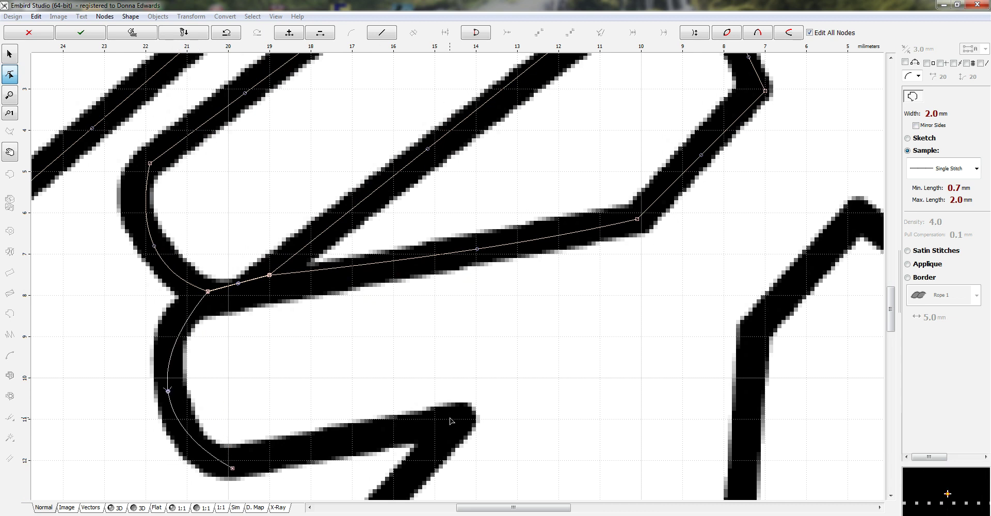
- Trace the first outer finger of the lower-left diagonal arm around its rounded end and into the following notch
{"action": "scroll", "coordinate": [450, 421], "scroll_direction": "down", "scroll_amount": 5}
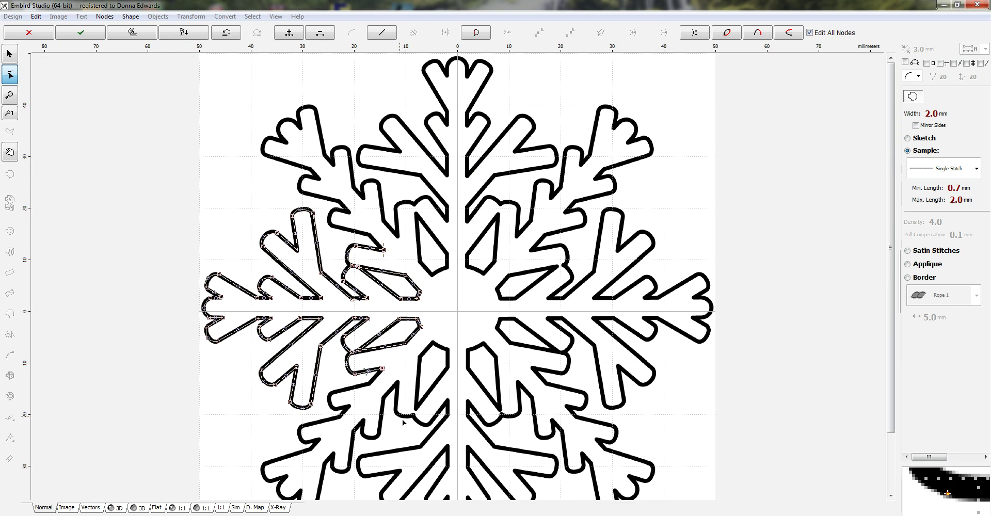
{"action": "left_click", "coordinate": [370, 384]}
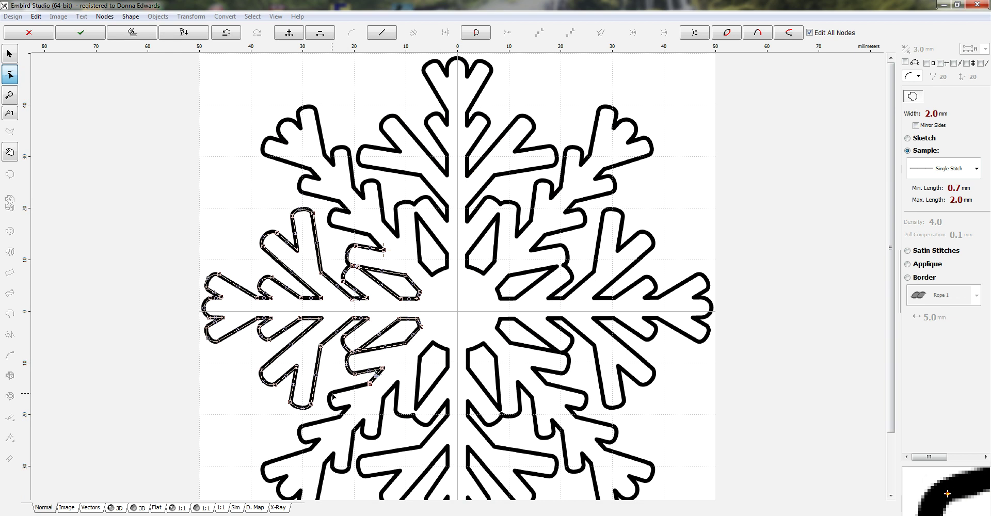
{"action": "left_click", "coordinate": [333, 393]}
{"action": "left_click", "coordinate": [336, 409]}
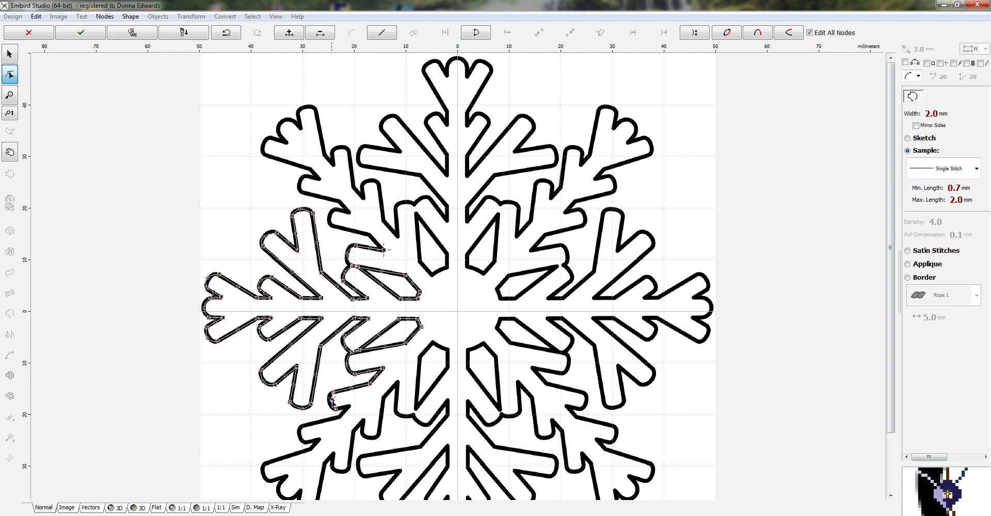
{"action": "left_click", "coordinate": [351, 407]}
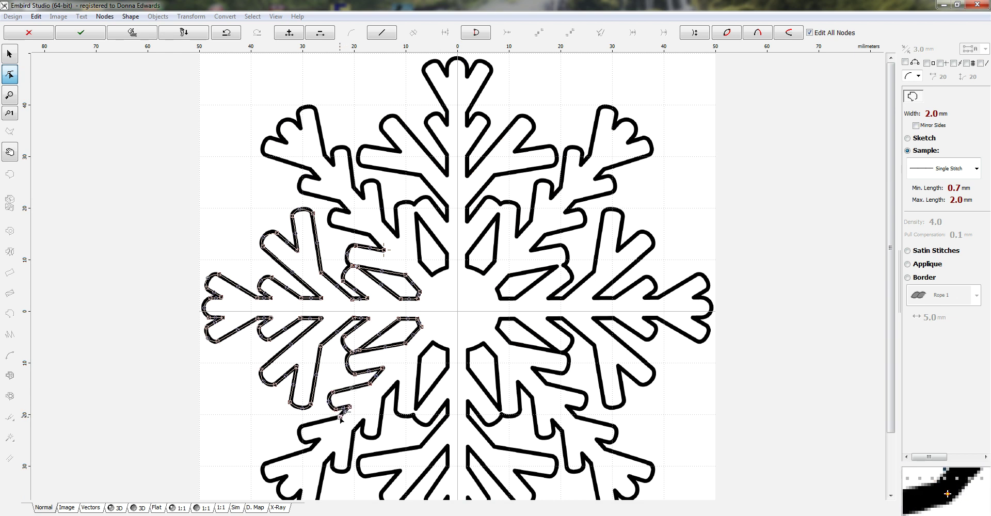
- Trace the second outer finger of the lower-left diagonal arm around its rounded end to the notch before the arm's tip
{"action": "left_click", "coordinate": [301, 426]}
{"action": "left_click", "coordinate": [300, 435]}
{"action": "left_click", "coordinate": [319, 439]}
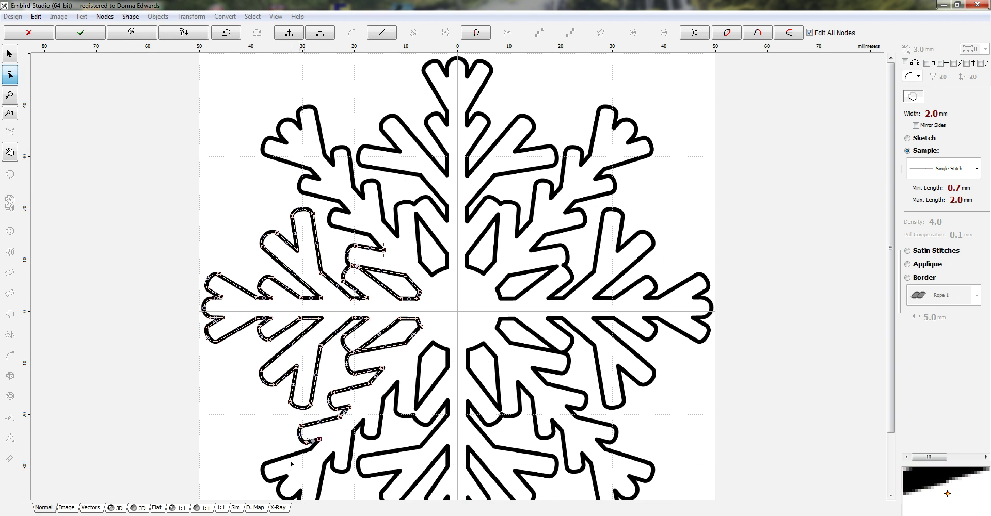
{"action": "left_click", "coordinate": [311, 450]}
- Trace the outer and middle rounded lobes at the tip of the lower-left diagonal arm, including the notches between them
{"action": "left_click", "coordinate": [263, 465]}
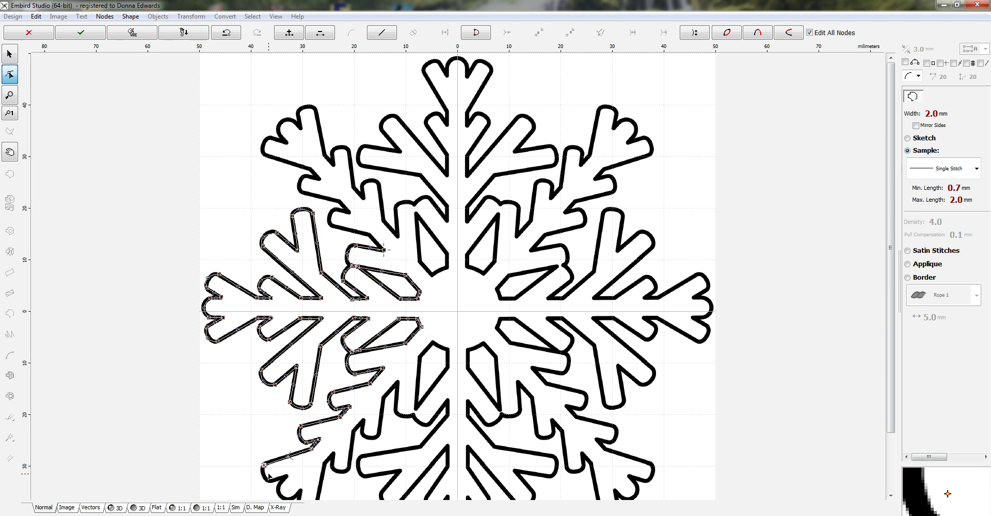
{"action": "left_click", "coordinate": [271, 481]}
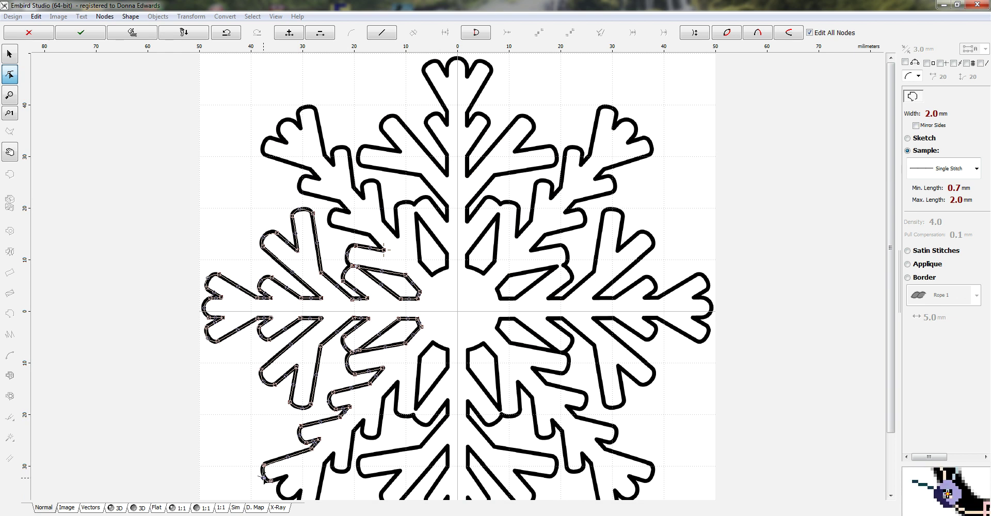
{"action": "left_click_drag", "start_coordinate": [891, 237], "coordinate": [892, 295]}
{"action": "left_click", "coordinate": [278, 416]}
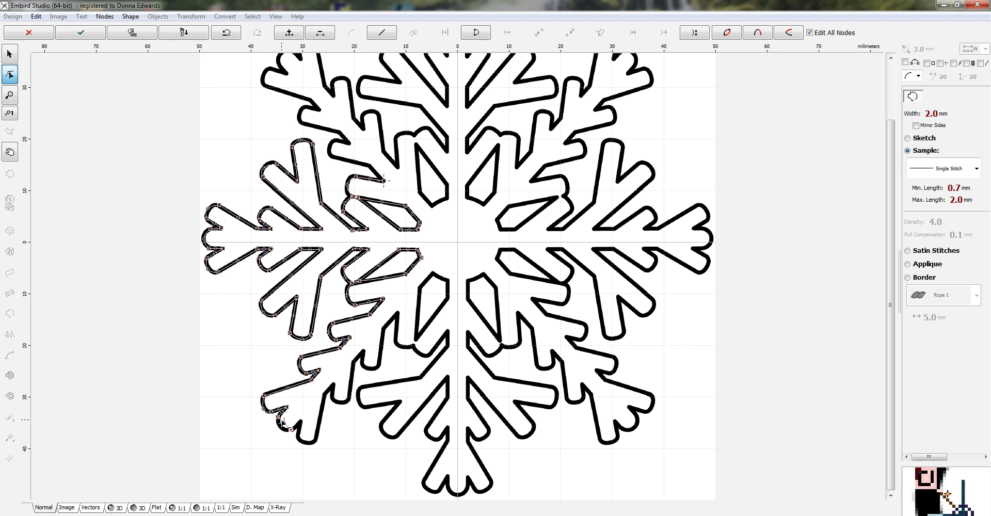
{"action": "left_click", "coordinate": [291, 429]}
{"action": "left_click", "coordinate": [300, 421]}
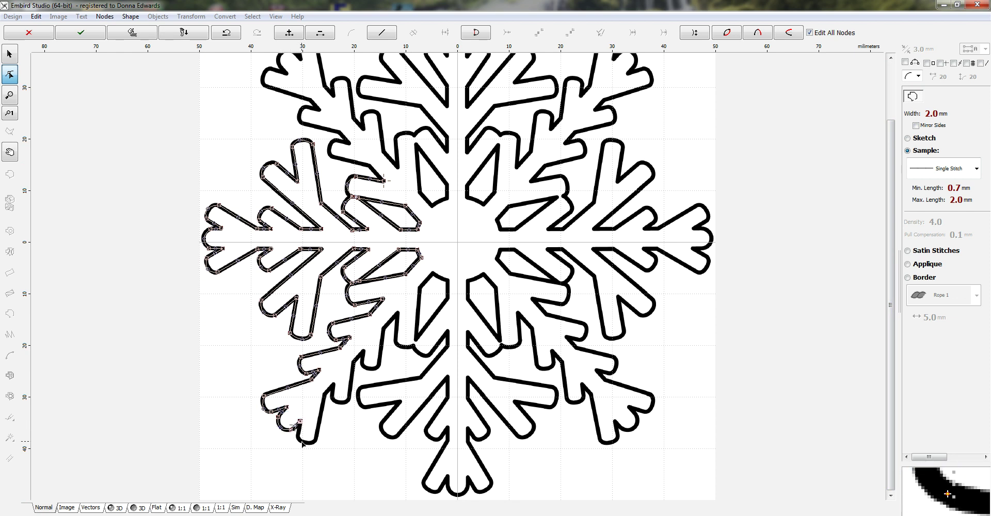
- Trace the last tip lobe of the lower-left diagonal arm around its end and up its inner side to the bend
{"action": "left_click", "coordinate": [298, 437]}
{"action": "left_click", "coordinate": [317, 442]}
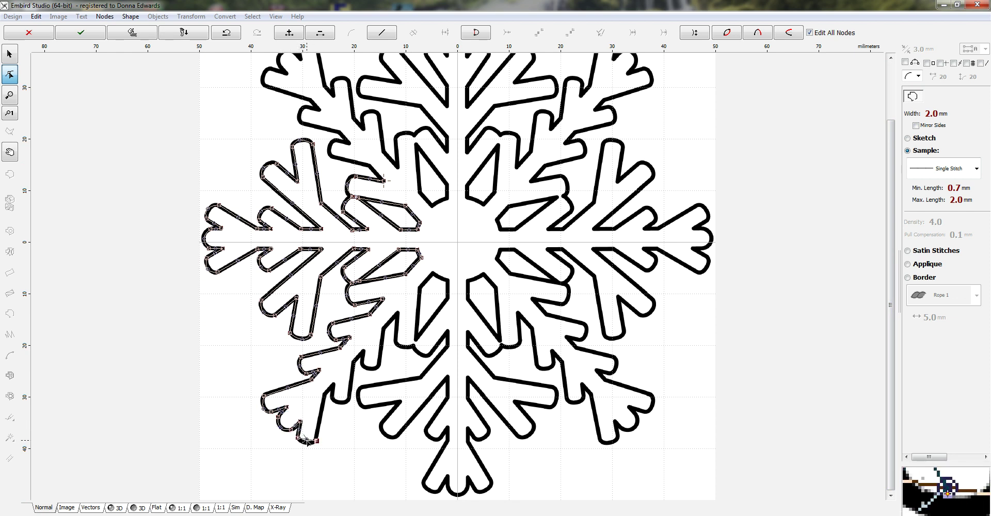
{"action": "left_click", "coordinate": [326, 393]}
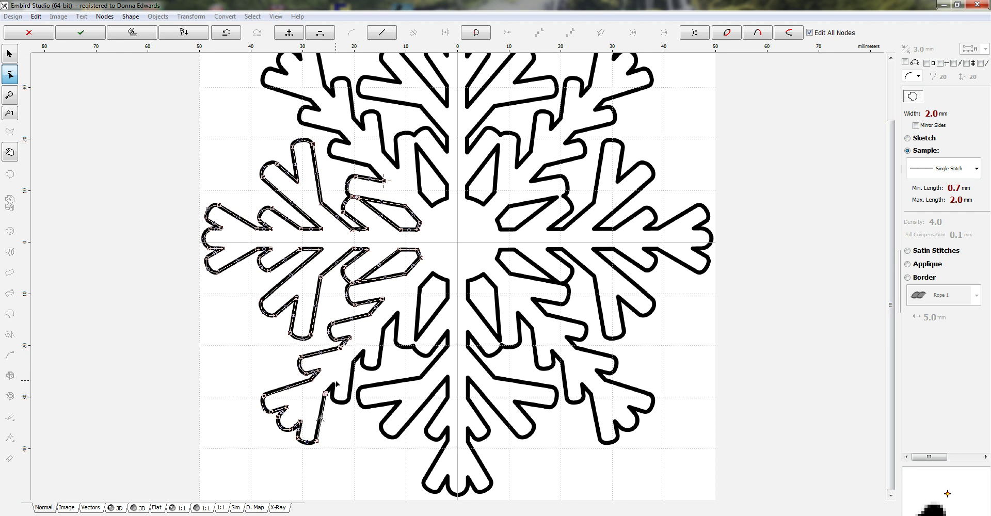
- Trace the first inner finger of the lower-left diagonal arm around its rounded end and up to the next notch
{"action": "left_click", "coordinate": [349, 398]}
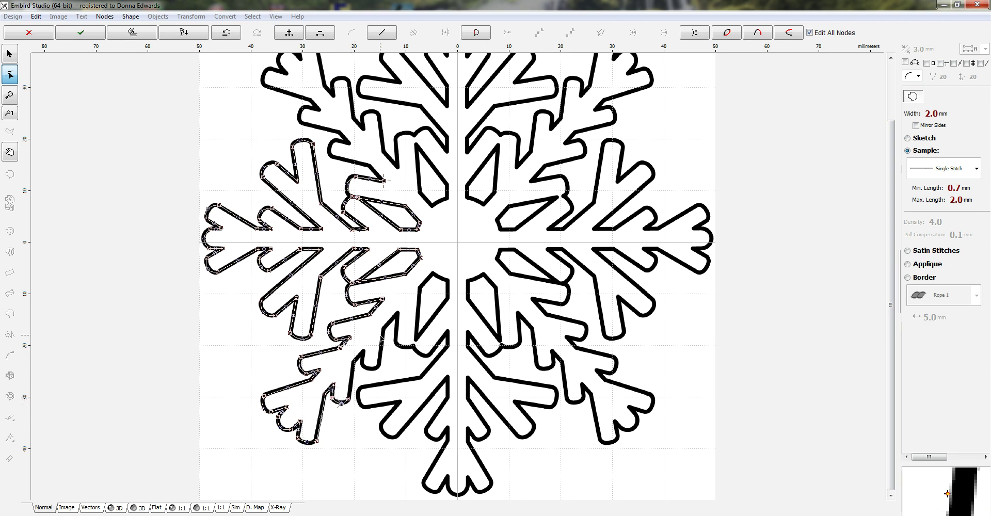
{"action": "left_click", "coordinate": [354, 362]}
{"action": "left_click", "coordinate": [362, 350]}
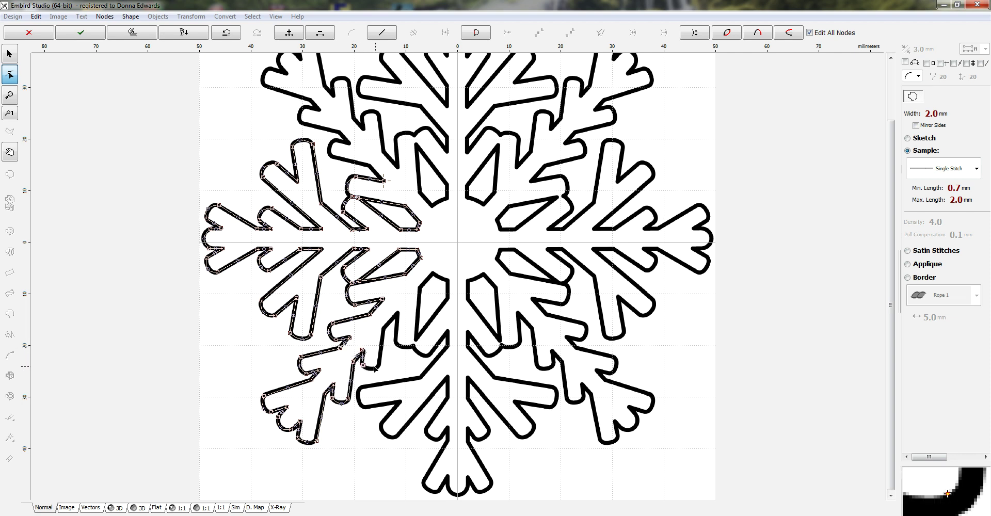
- Trace the second inner finger of the lower-left diagonal arm to the inner notch's point, and generate the outline's stitches
{"action": "left_click", "coordinate": [379, 368]}
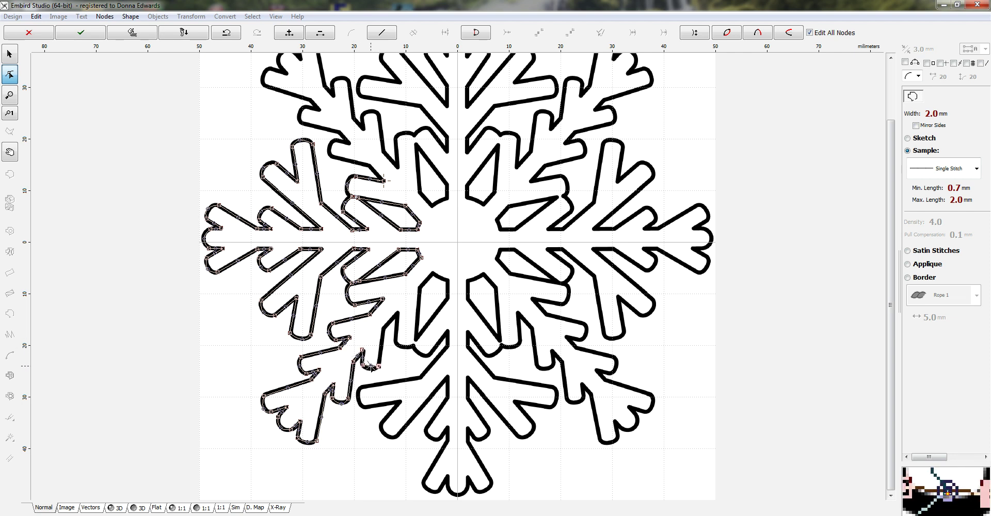
{"action": "left_click", "coordinate": [382, 329]}
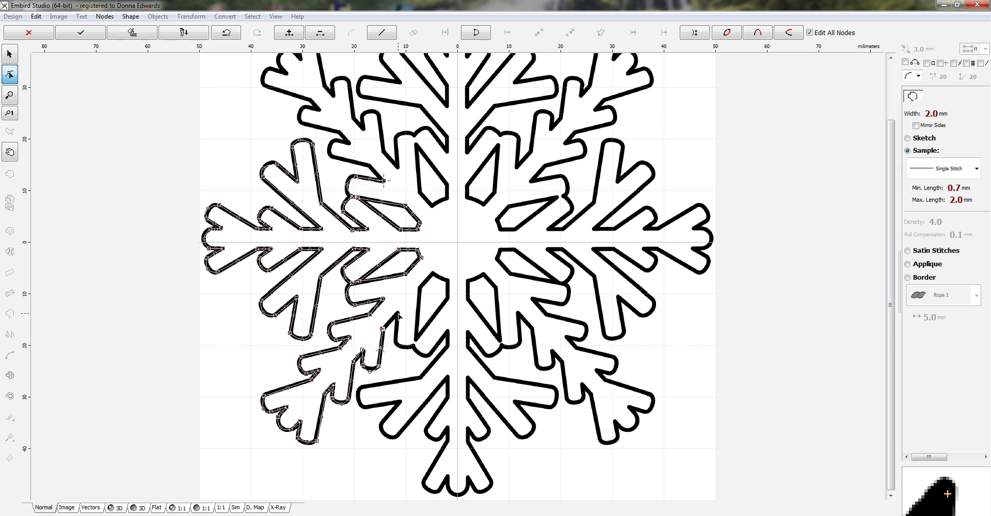
{"action": "left_click", "coordinate": [397, 315]}
{"action": "right_click", "coordinate": [397, 315]}
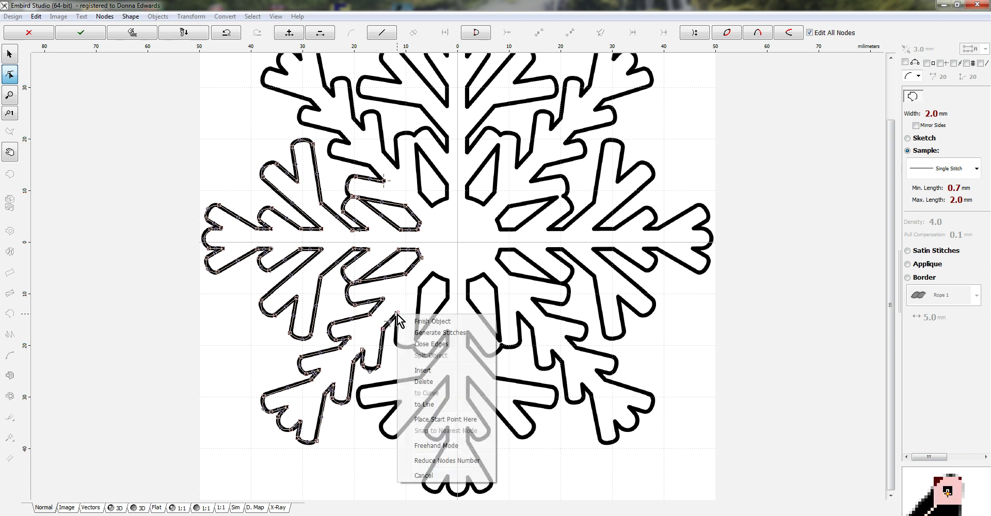
{"action": "left_click", "coordinate": [444, 332]}
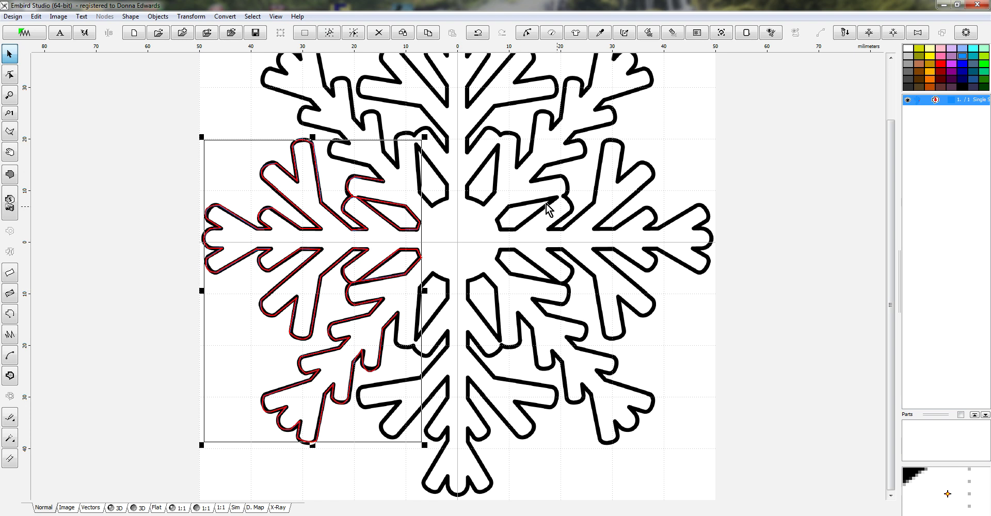
- Try duplicating the traced outline with a -90° rotation about the design centre
{"action": "key", "text": "minus"}
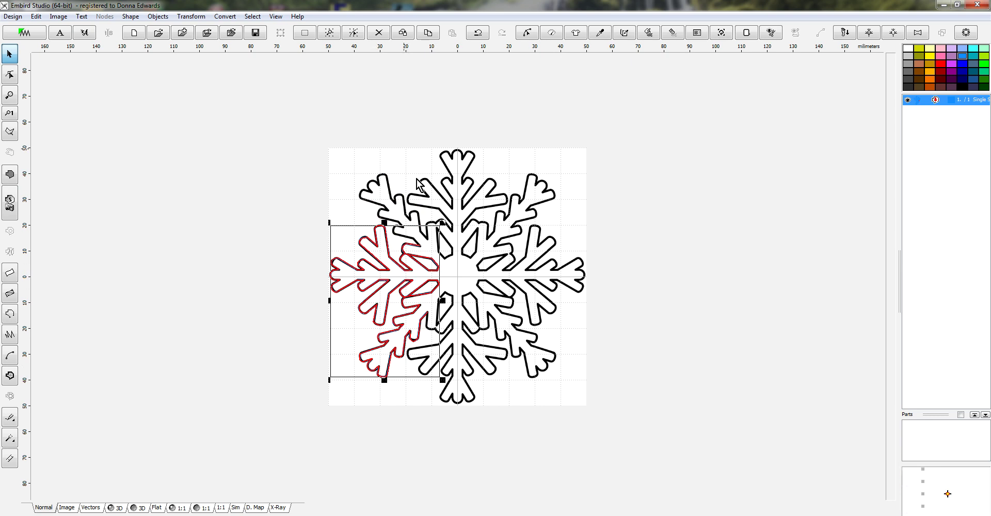
{"action": "left_click", "coordinate": [198, 16]}
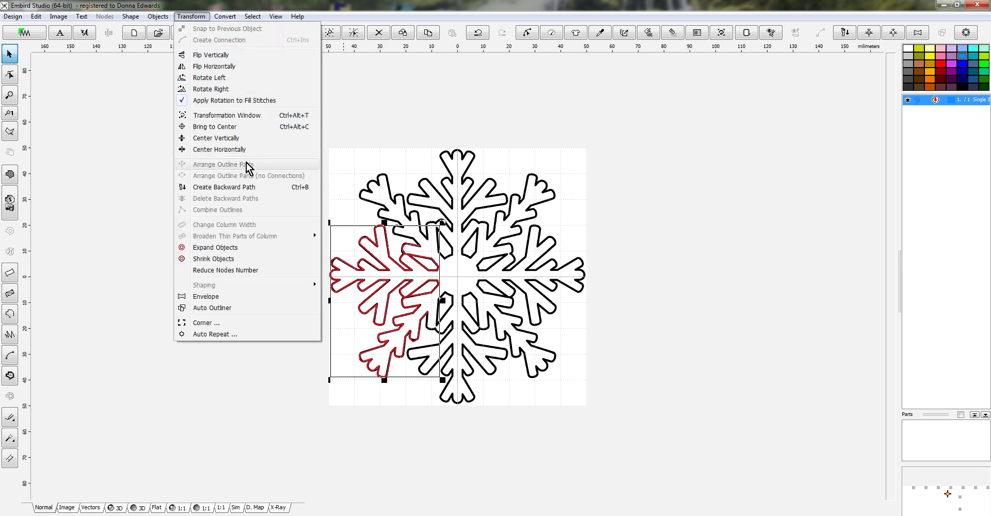
{"action": "left_click", "coordinate": [251, 115]}
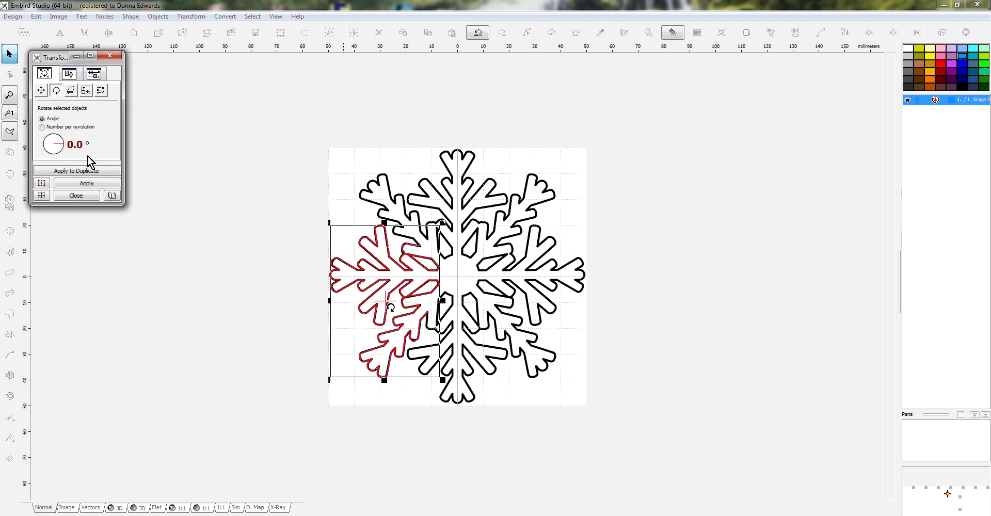
{"action": "left_click_drag", "start_coordinate": [63, 148], "coordinate": [55, 158]}
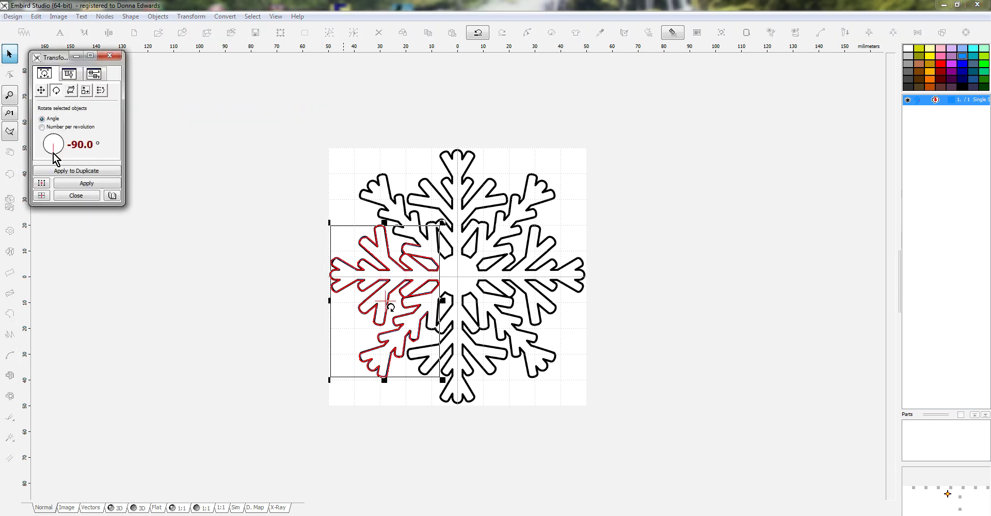
{"action": "left_click", "coordinate": [41, 196]}
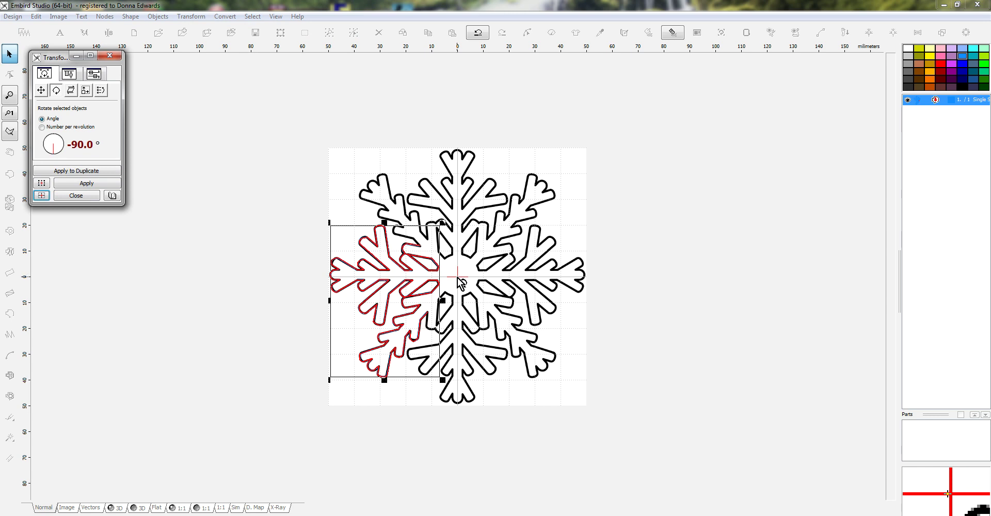
{"action": "left_click", "coordinate": [93, 172]}
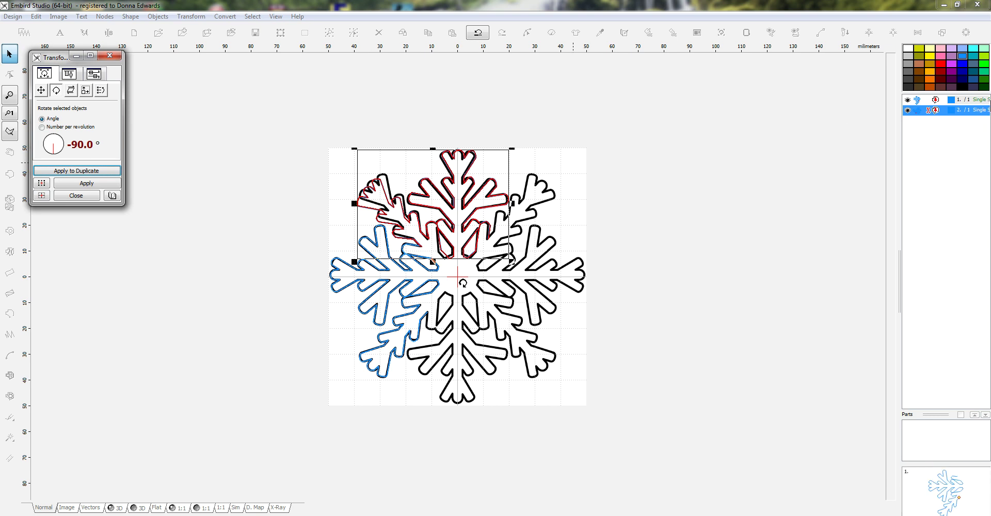
- Close the transformation window and delete the rotated duplicate outline
{"action": "right_click", "coordinate": [922, 110]}
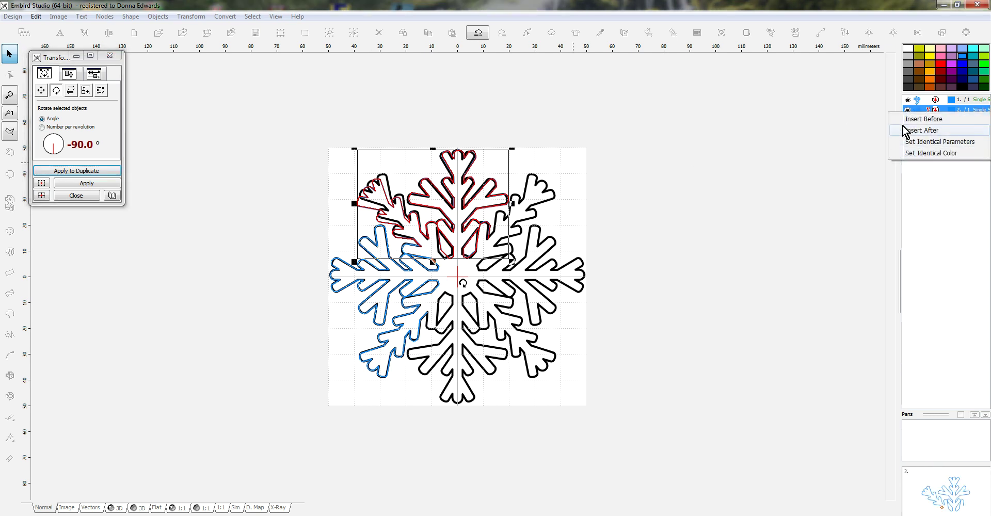
{"action": "left_click", "coordinate": [111, 55]}
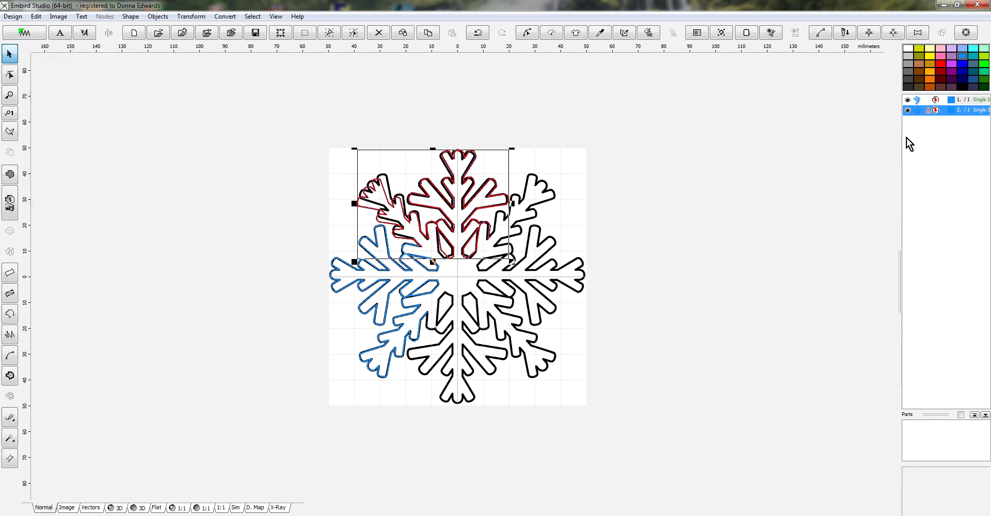
{"action": "right_click", "coordinate": [924, 110]}
{"action": "left_click", "coordinate": [904, 184]}
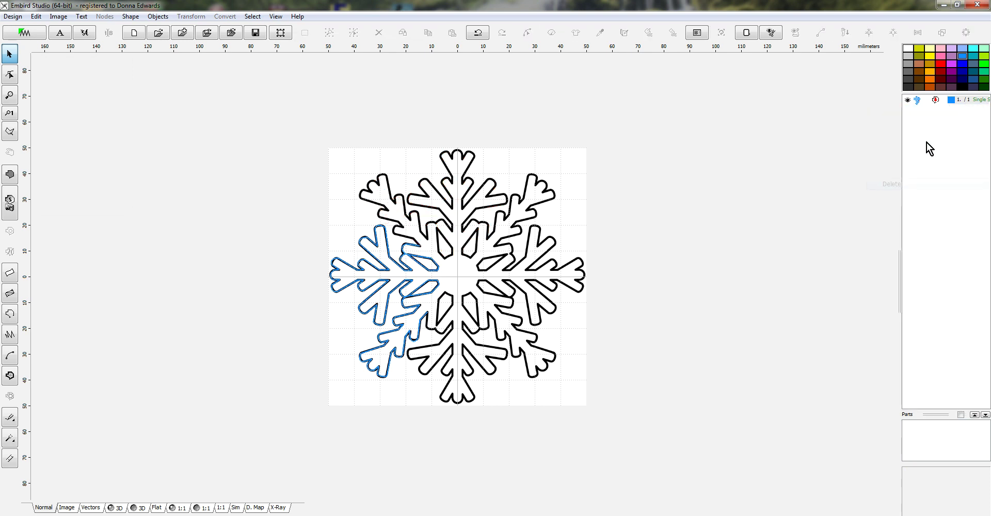
- Create three duplicates of the traced outline, each rotated a further 90° about the design centre
{"action": "left_click", "coordinate": [918, 102]}
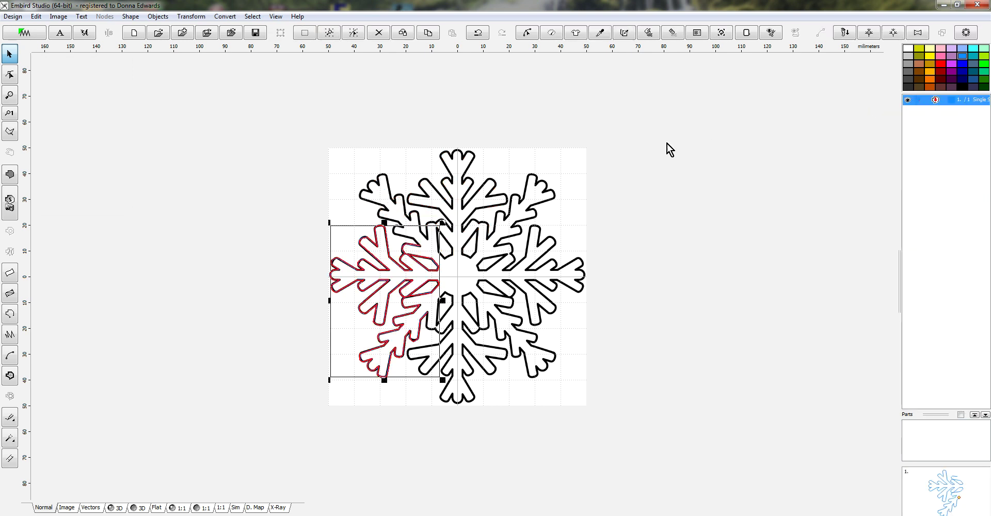
{"action": "left_click", "coordinate": [192, 17]}
{"action": "left_click", "coordinate": [216, 116]}
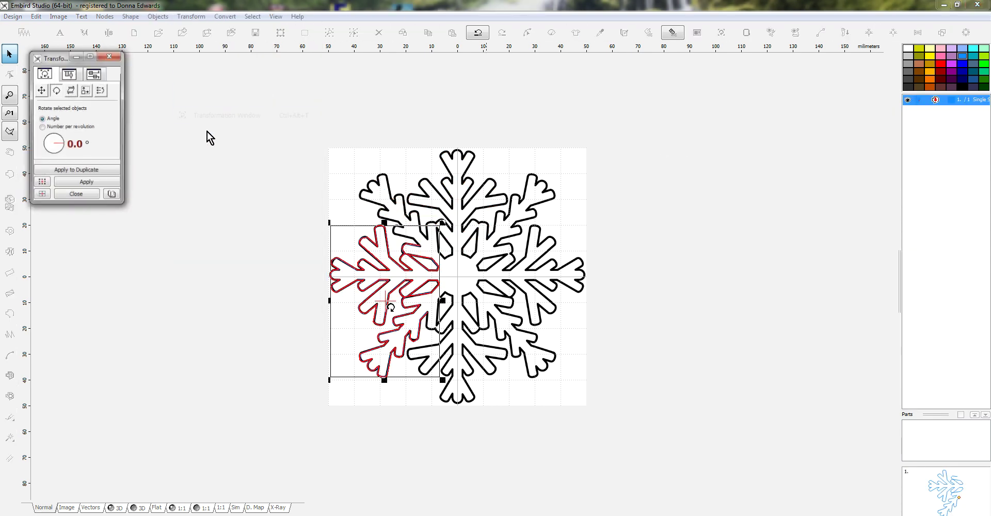
{"action": "left_click_drag", "start_coordinate": [57, 145], "coordinate": [54, 135]}
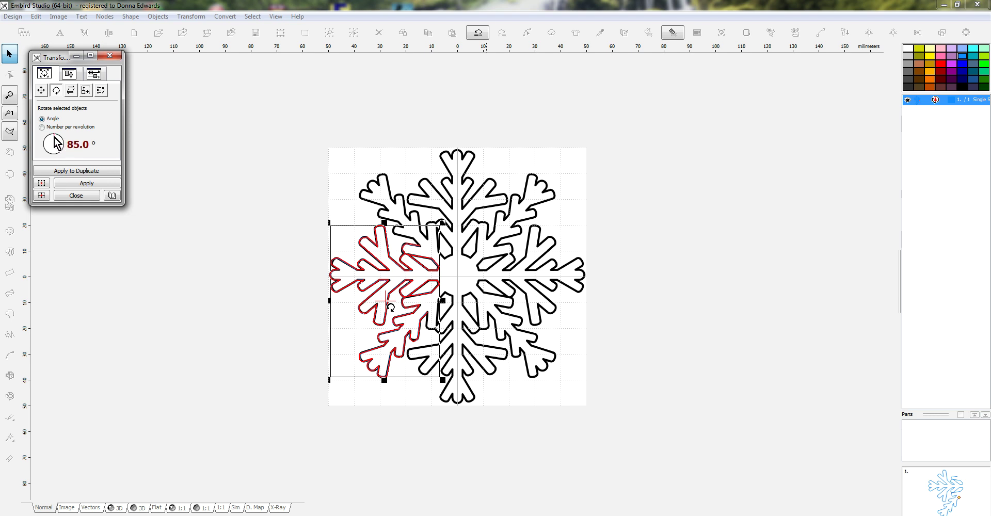
{"action": "left_click", "coordinate": [41, 195]}
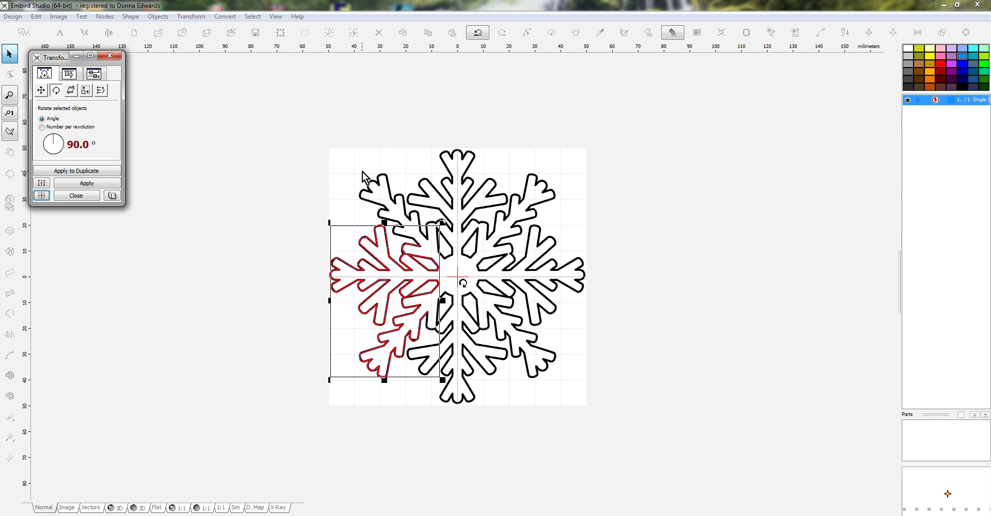
{"action": "left_click", "coordinate": [92, 171]}
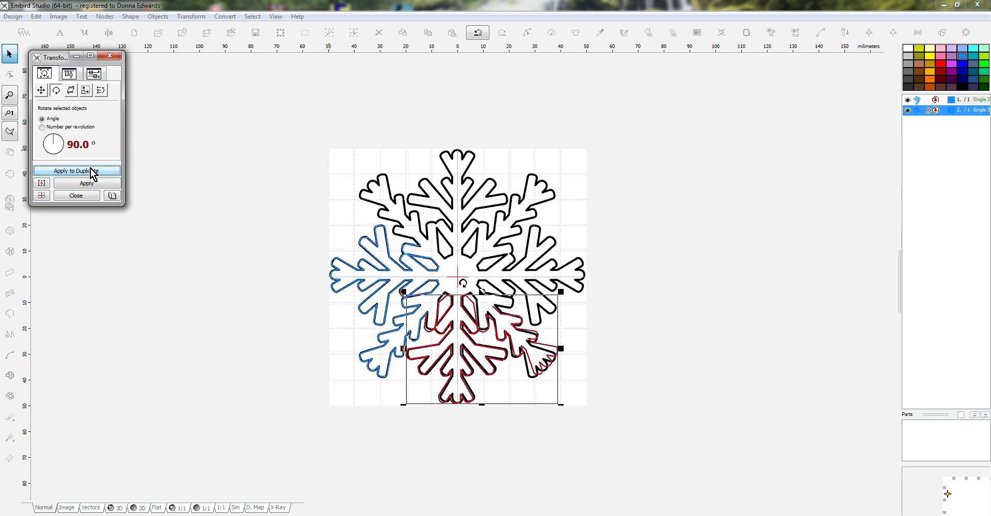
{"action": "left_click", "coordinate": [92, 171]}
{"action": "left_click", "coordinate": [91, 171]}
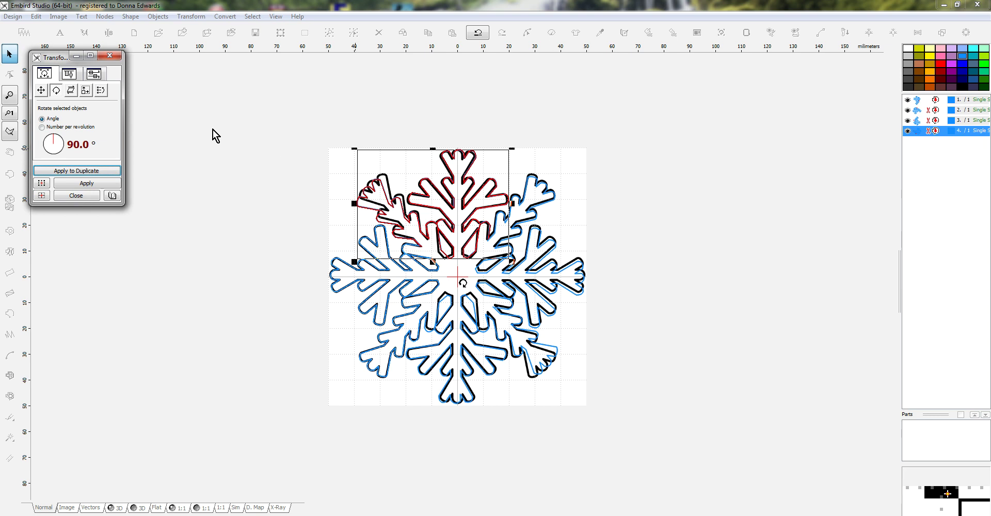
- Close the transformation window, generate stitches for all four outlines, and inspect them in the 3D preview
{"action": "left_click", "coordinate": [119, 57]}
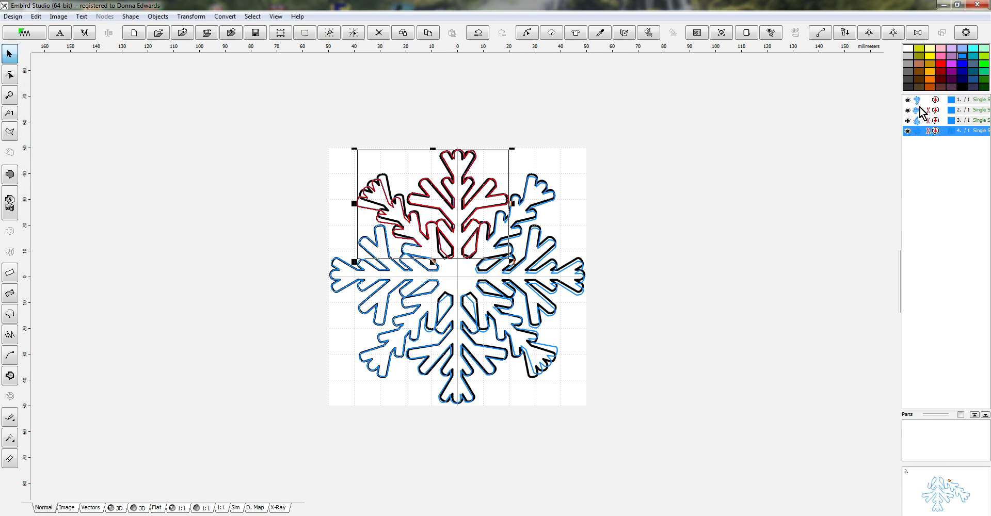
{"action": "key", "text": "ctrl+a"}
{"action": "right_click", "coordinate": [919, 105]}
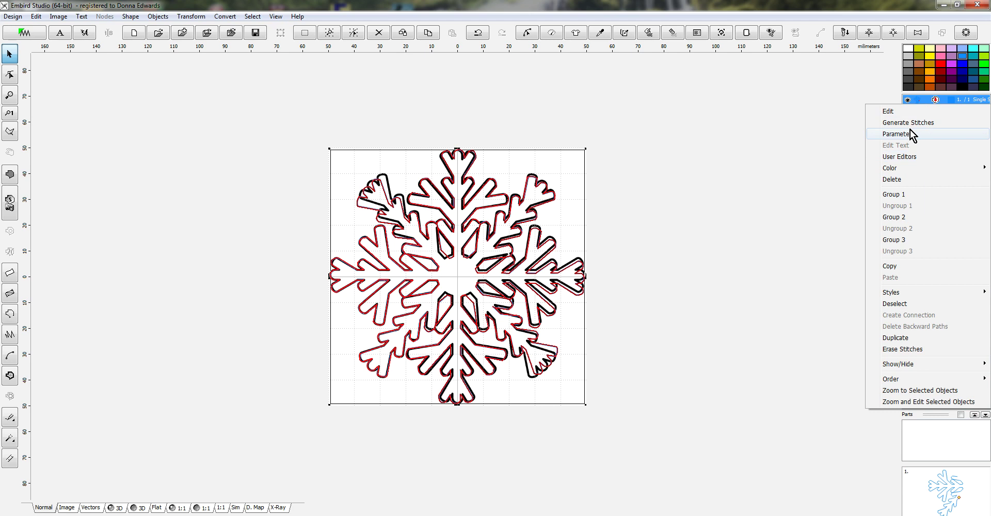
{"action": "left_click", "coordinate": [911, 134]}
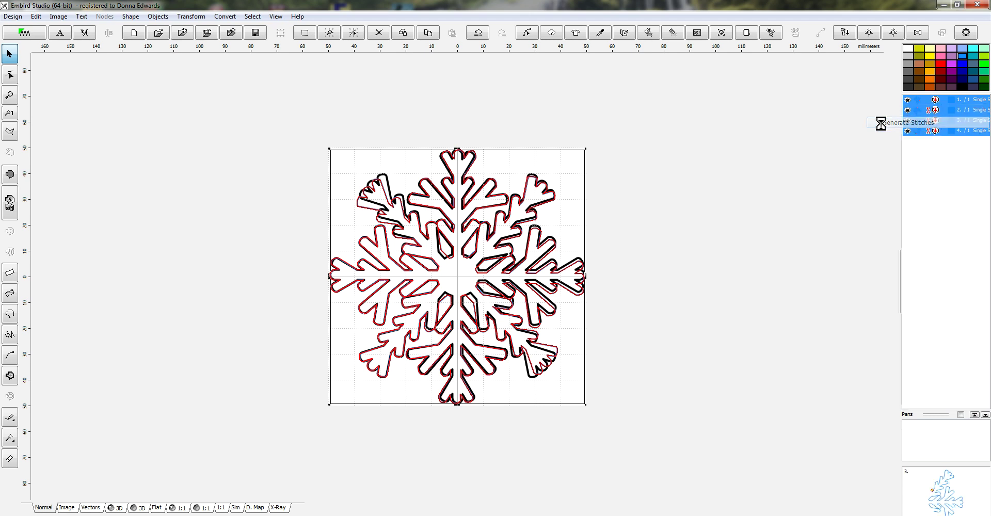
{"action": "left_click", "coordinate": [116, 508]}
{"action": "scroll", "coordinate": [344, 383], "scroll_direction": "up", "scroll_amount": 1}
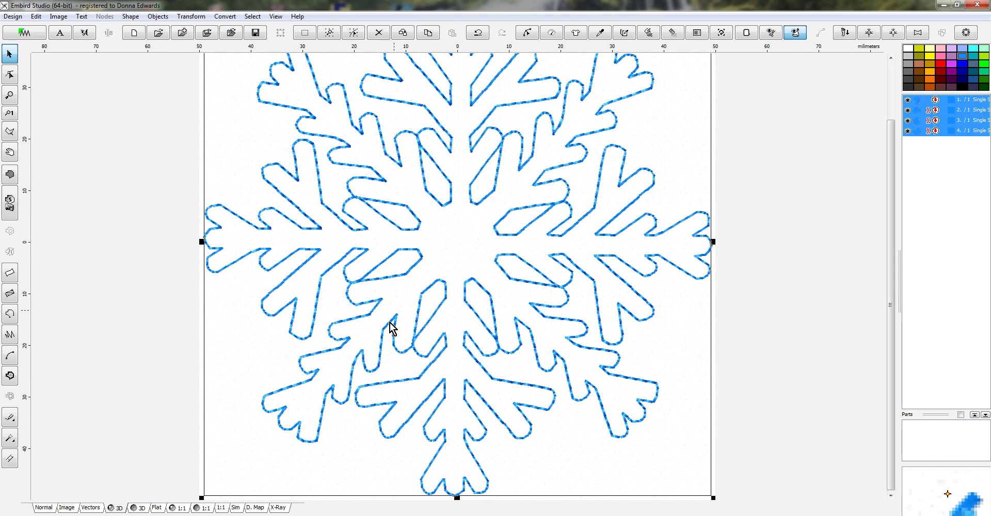
{"action": "scroll", "coordinate": [433, 222], "scroll_direction": "up", "scroll_amount": 1}
{"action": "scroll", "coordinate": [434, 221], "scroll_direction": "down", "scroll_amount": 1}
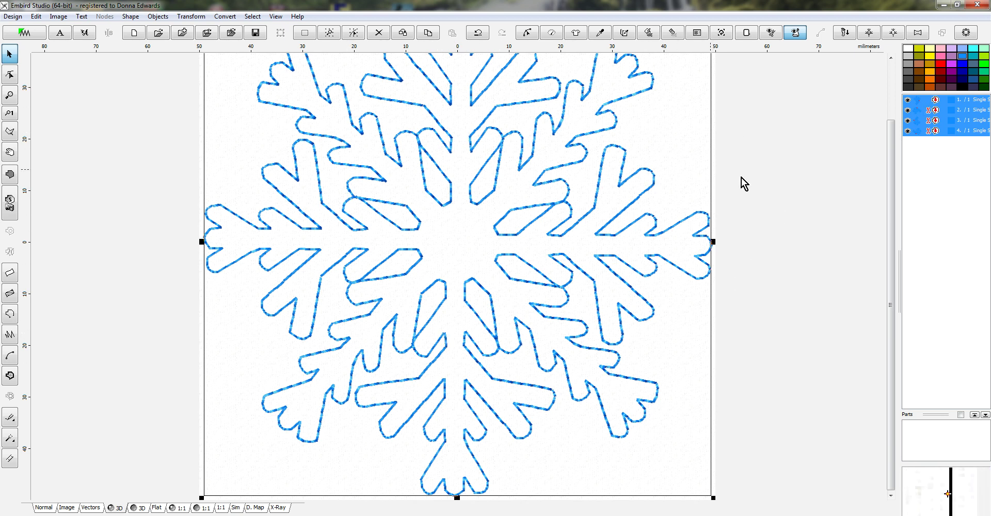
- Switch all four outlines to the Sketch stitch type with a 1.2 mm minimum length, and generate their stitches
{"action": "right_click", "coordinate": [926, 110]}
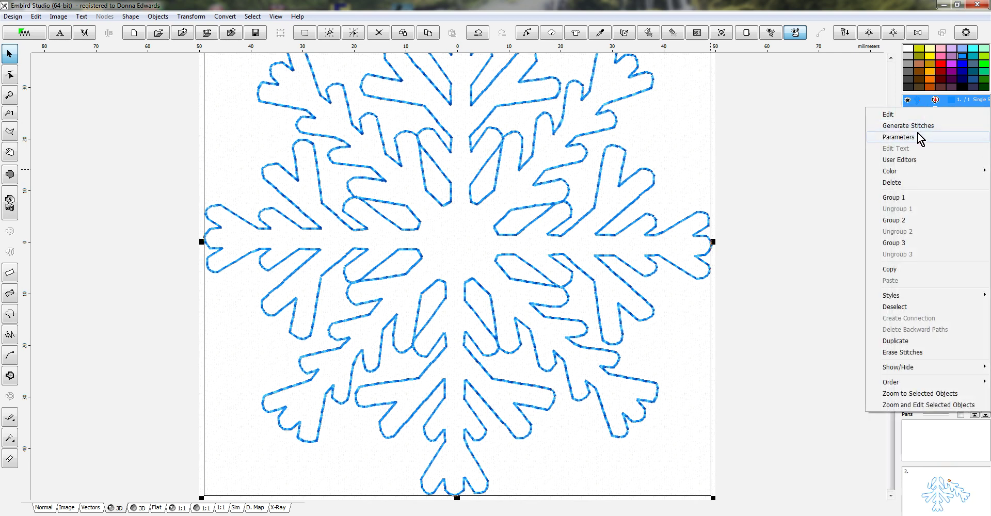
{"action": "left_click", "coordinate": [919, 137]}
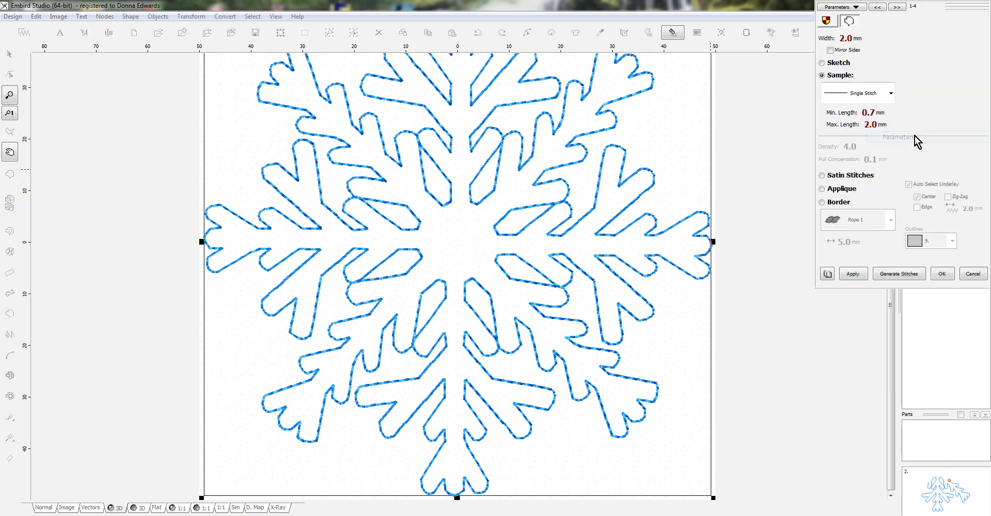
{"action": "left_click", "coordinate": [891, 94]}
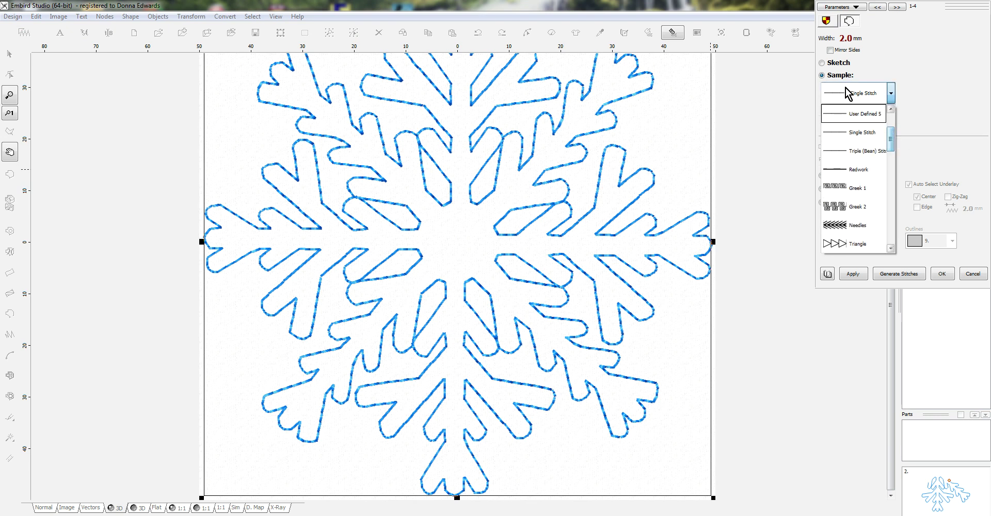
{"action": "left_click", "coordinate": [847, 113]}
{"action": "left_click", "coordinate": [824, 63]}
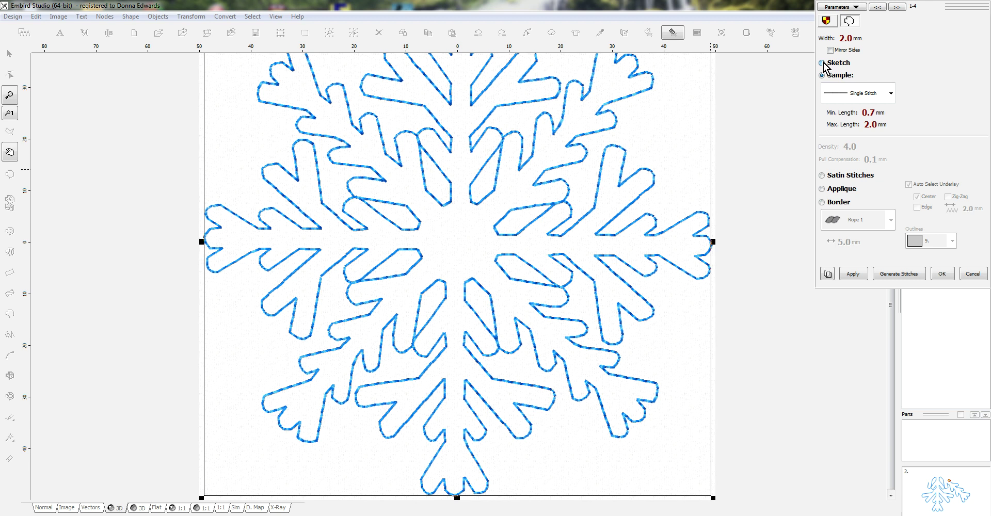
{"action": "left_click", "coordinate": [836, 114]}
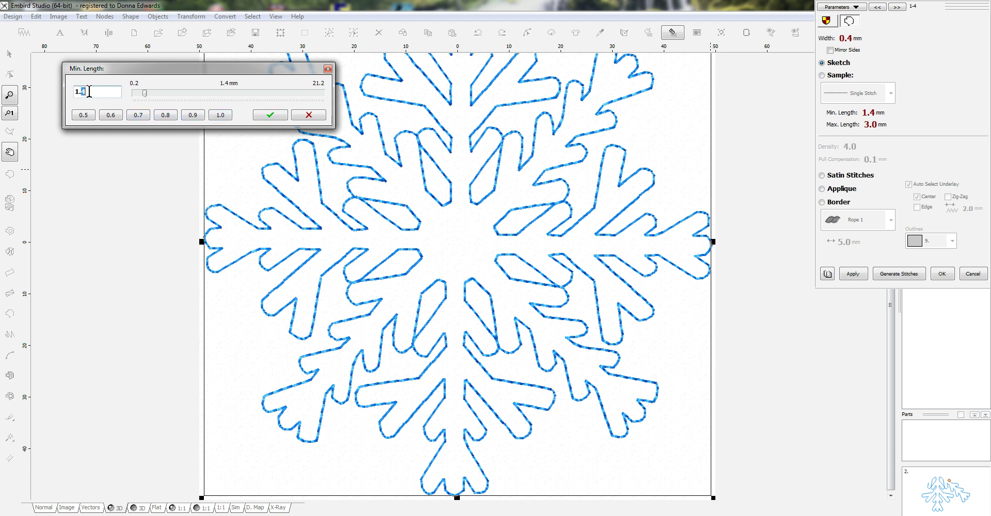
{"action": "type", "text": "2"}
{"action": "left_click", "coordinate": [273, 115]}
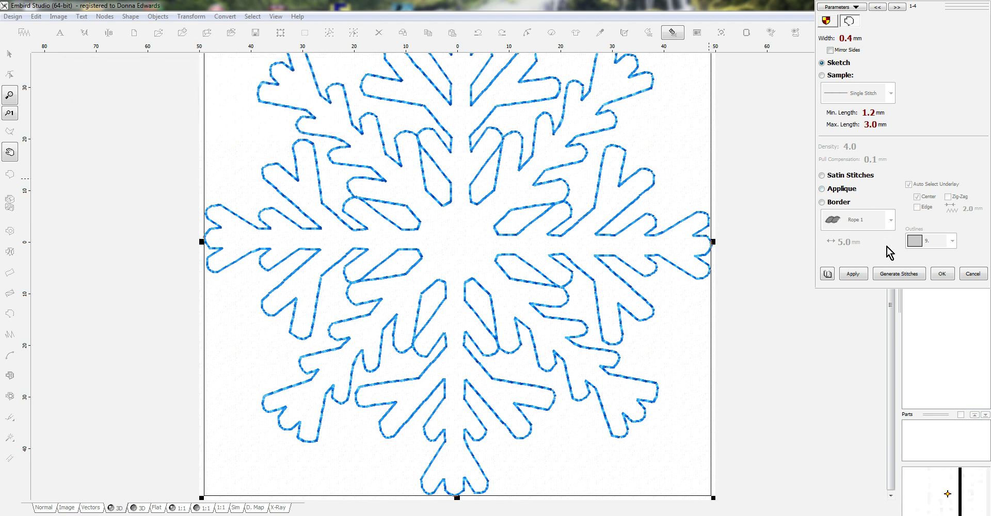
{"action": "left_click", "coordinate": [886, 276]}
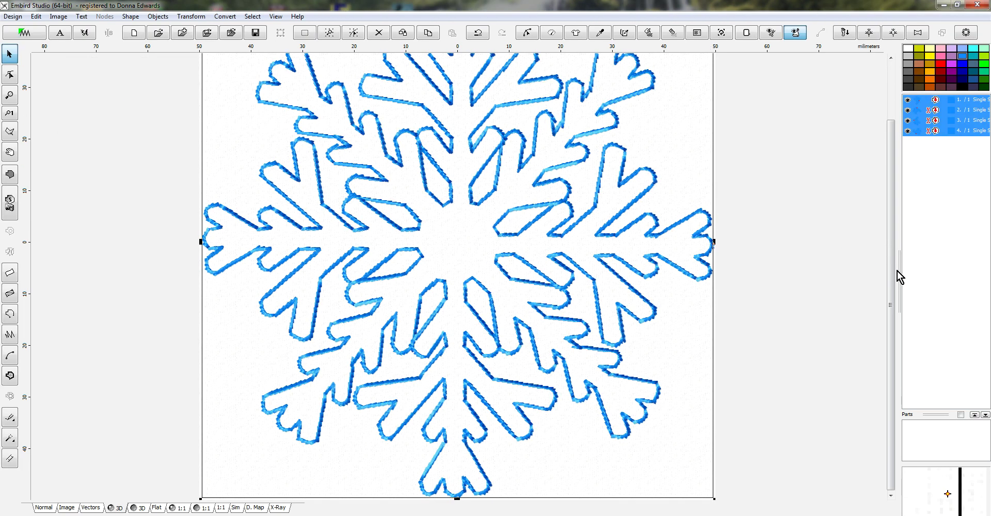
- Inspect the sketch stitching and combine the four outlines into one object with Group 1
{"action": "scroll", "coordinate": [662, 256], "scroll_direction": "down", "scroll_amount": 2}
{"action": "scroll", "coordinate": [653, 258], "scroll_direction": "up", "scroll_amount": 2}
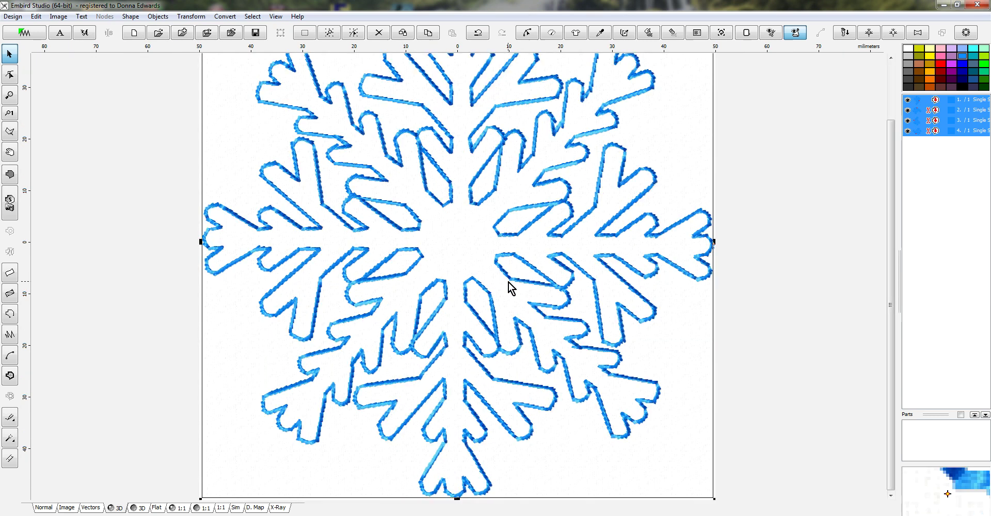
{"action": "scroll", "coordinate": [509, 283], "scroll_direction": "down", "scroll_amount": 2}
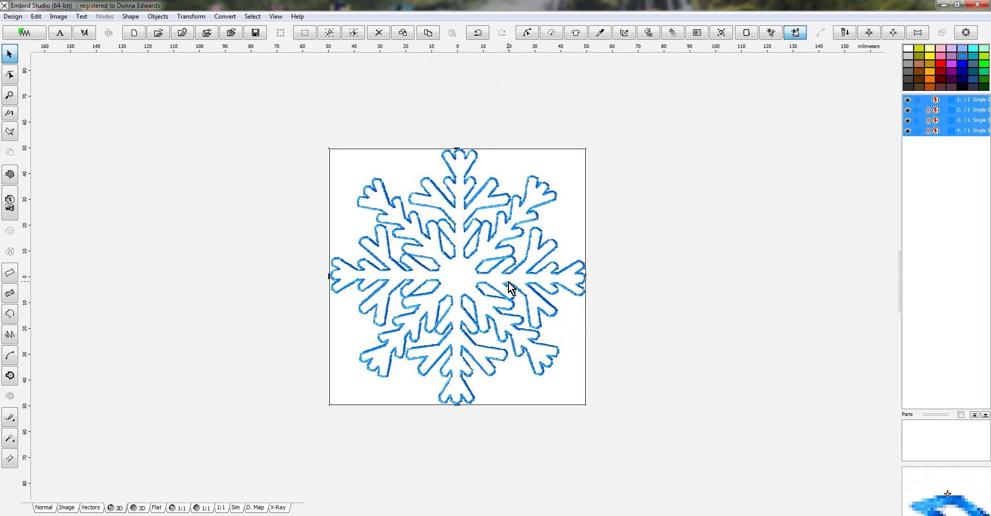
{"action": "right_click", "coordinate": [917, 113]}
{"action": "left_click", "coordinate": [909, 203]}
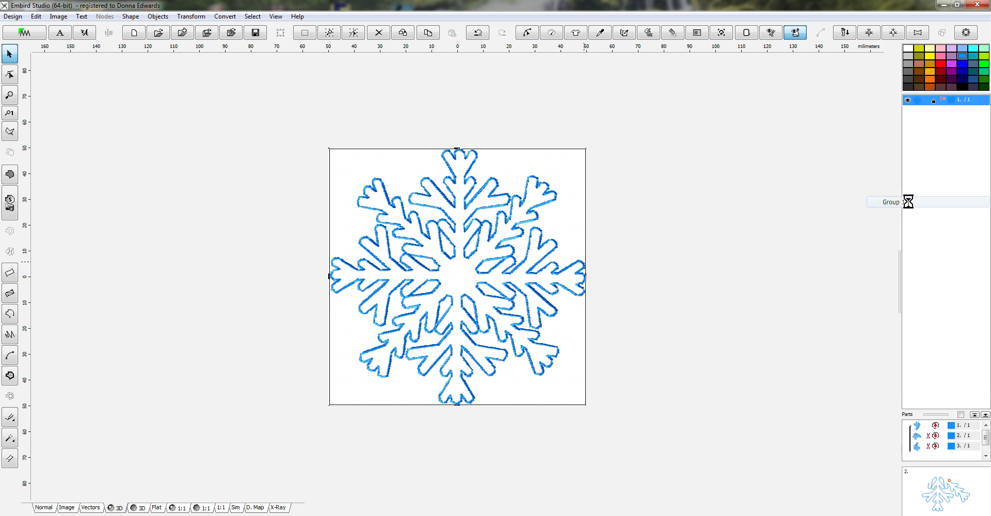
{"action": "scroll", "coordinate": [472, 299], "scroll_direction": "up", "scroll_amount": 2}
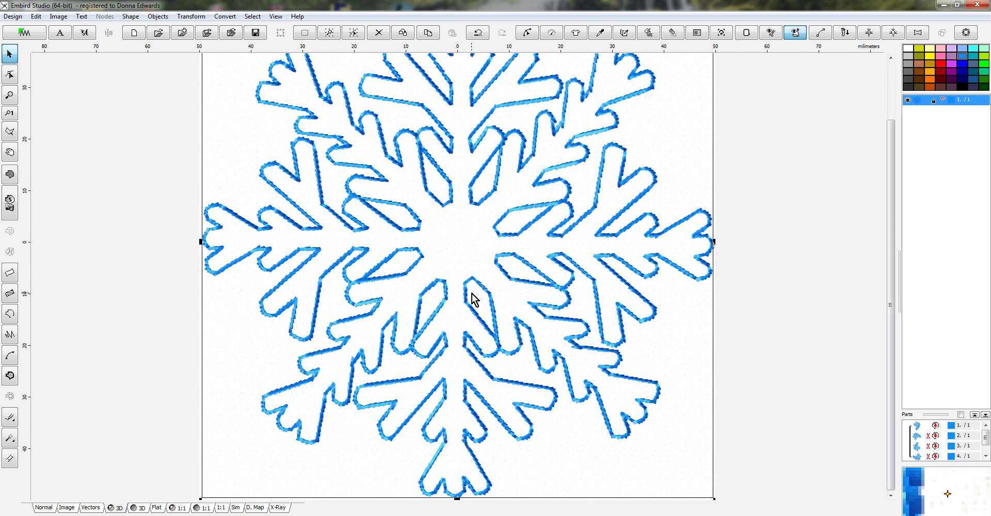
{"action": "scroll", "coordinate": [648, 273], "scroll_direction": "down", "scroll_amount": 2}
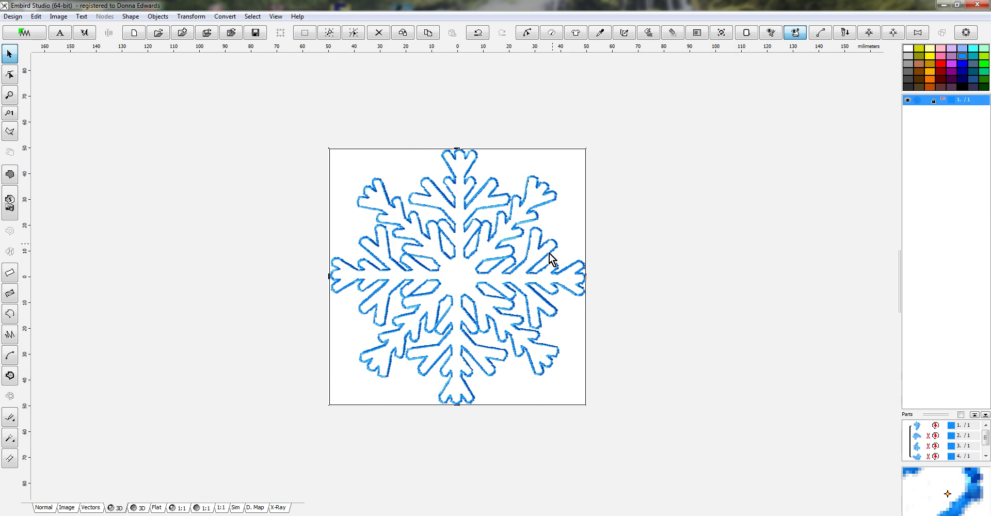